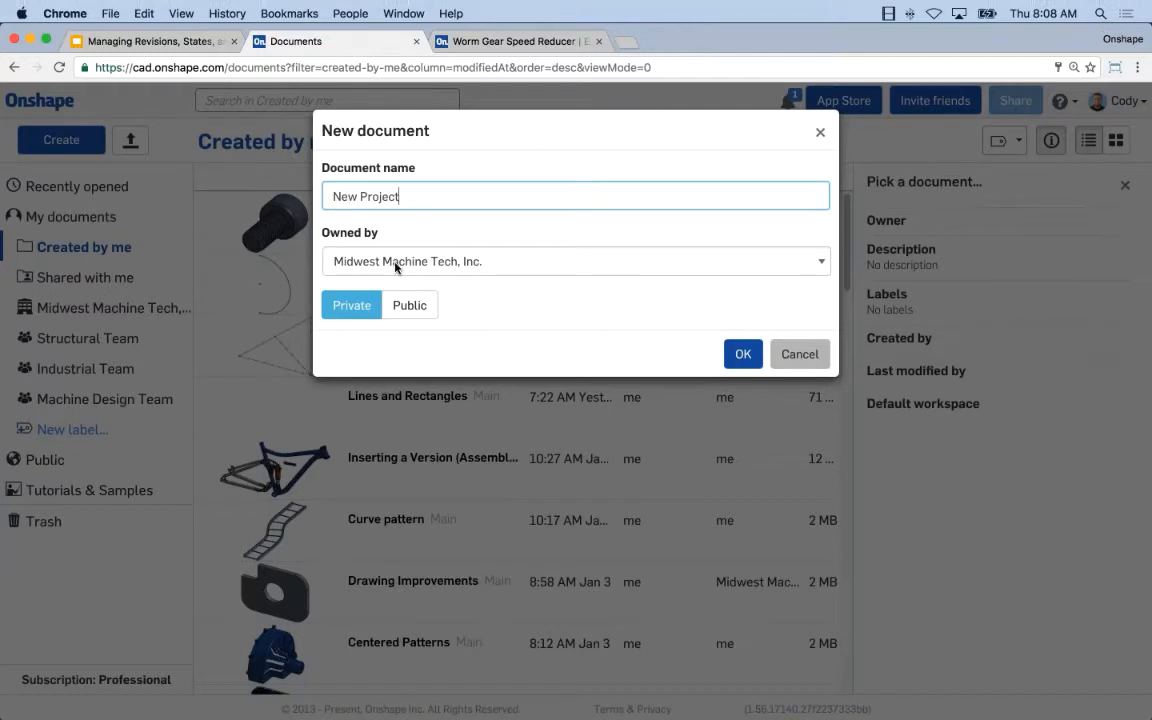
Create the private New Project document and share it with the Machine Design Team with edit permission
click(740, 356)
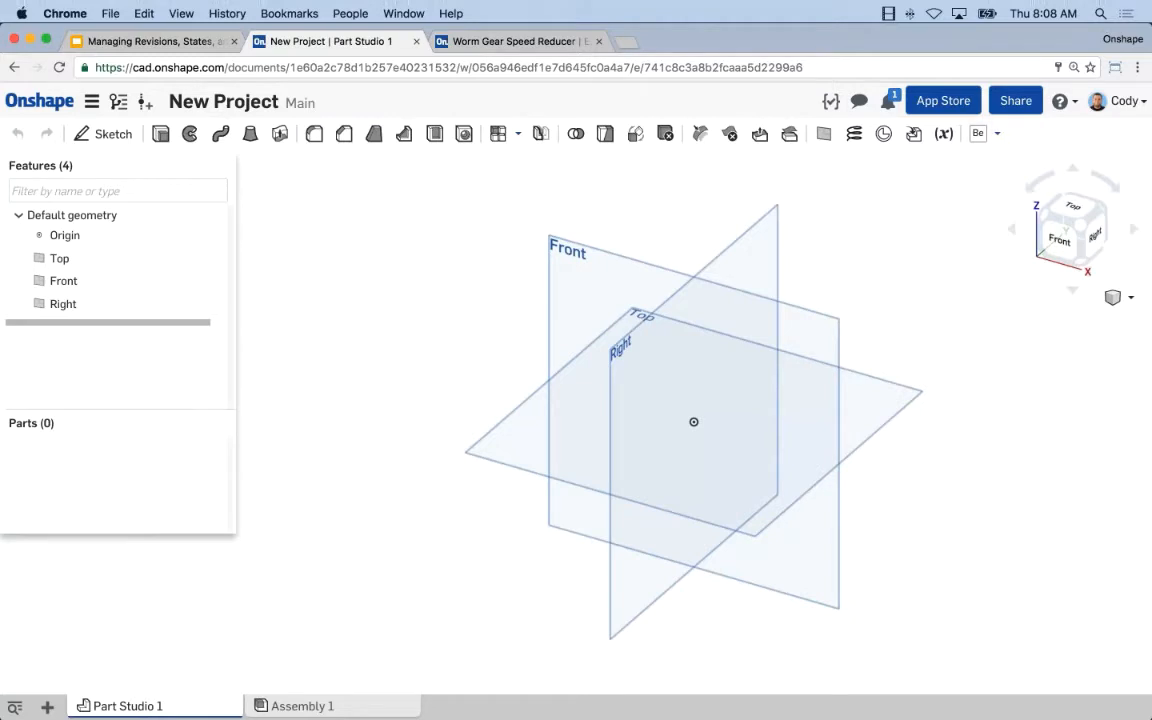
click(1016, 100)
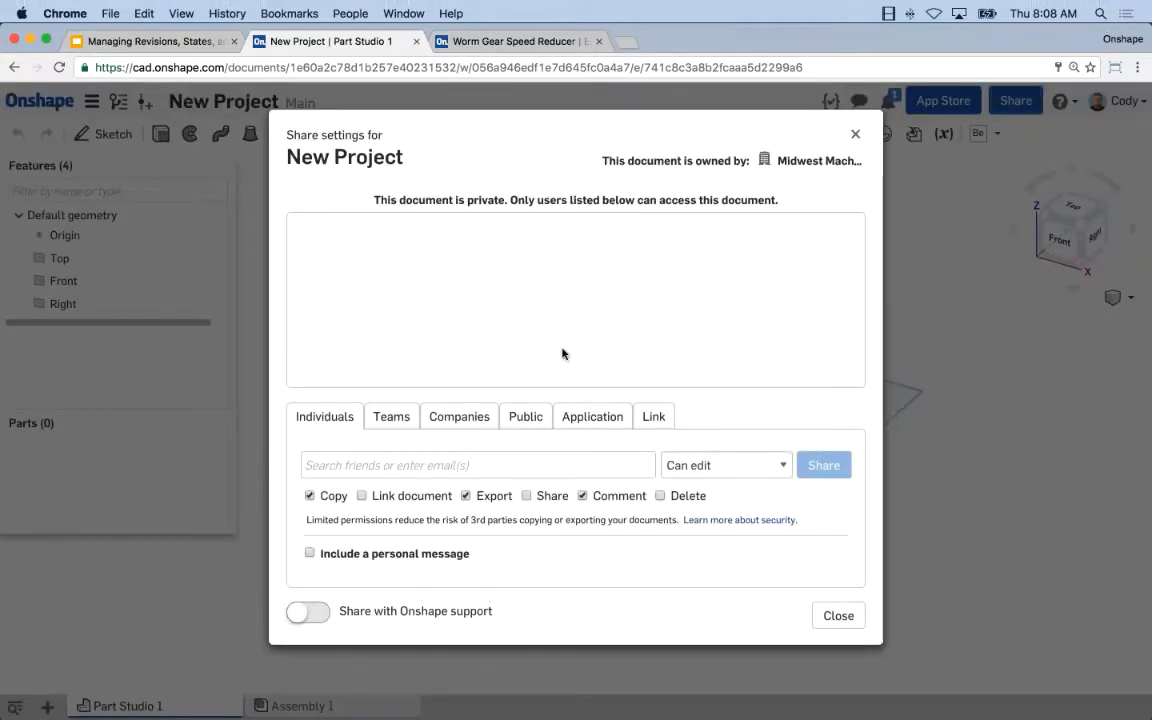
click(390, 418)
click(590, 465)
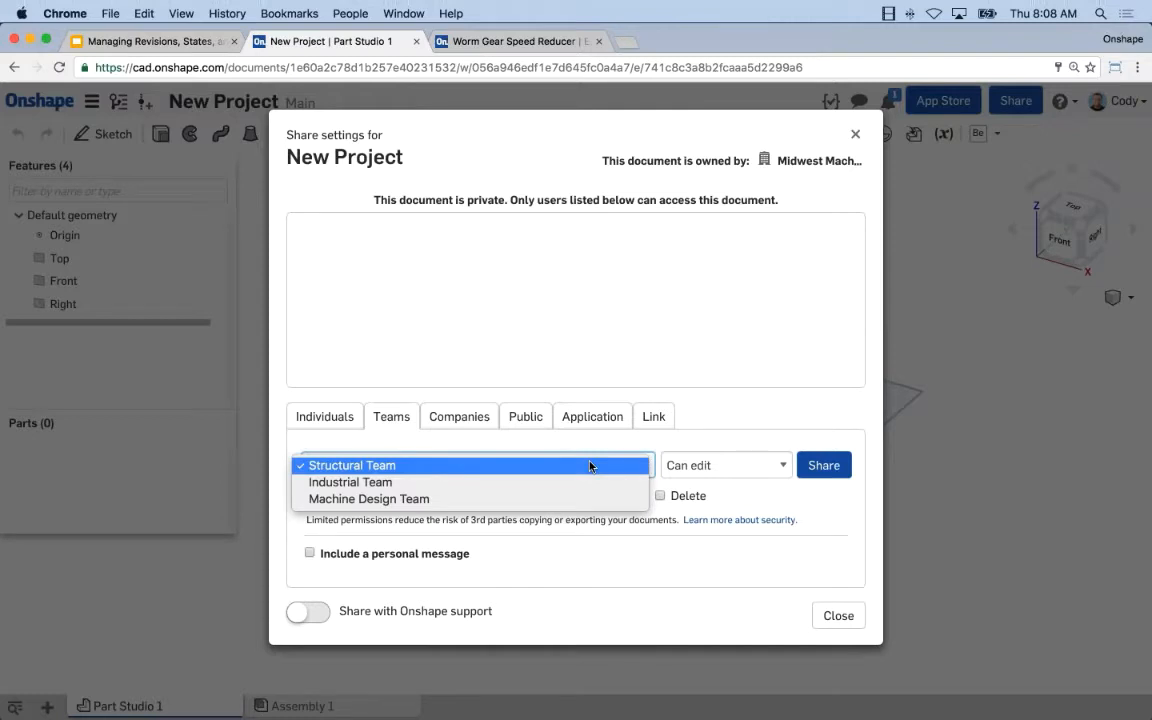
click(520, 501)
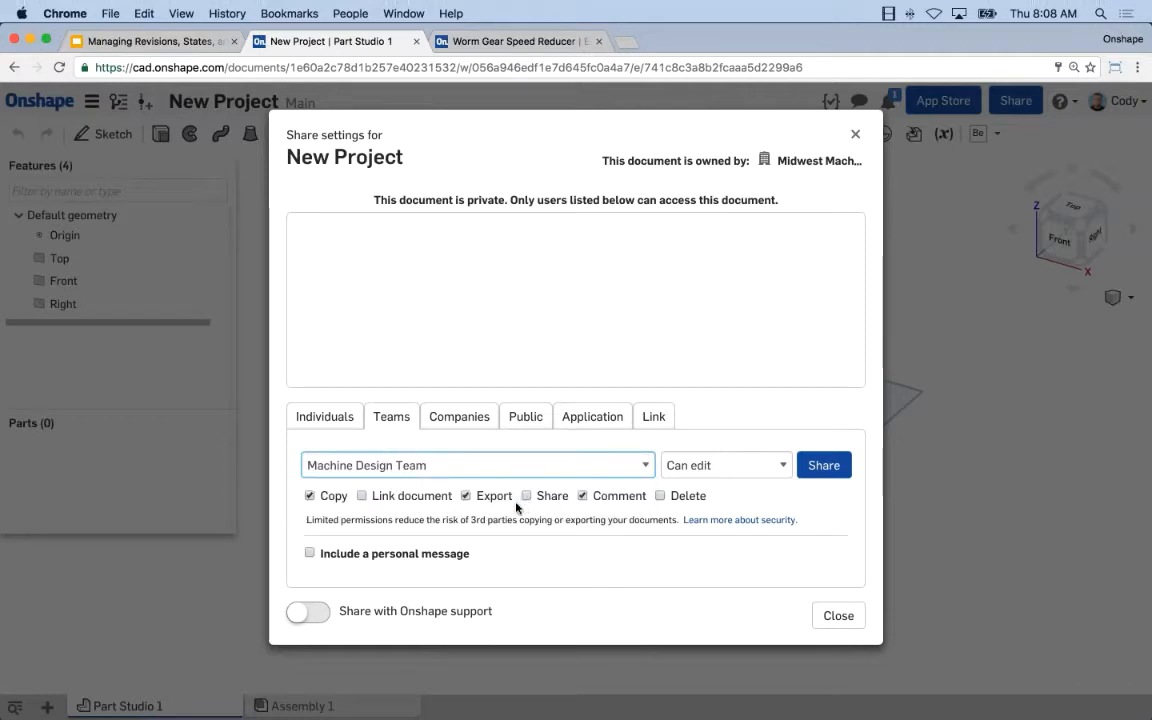
click(683, 465)
click(685, 465)
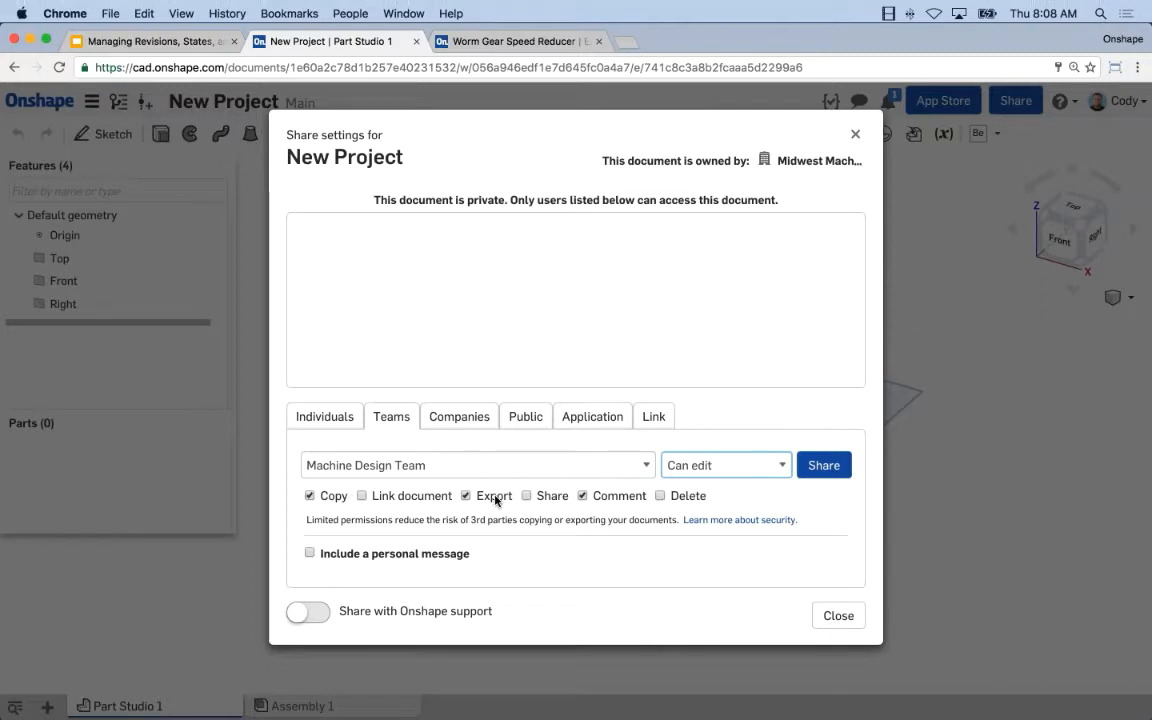
click(823, 466)
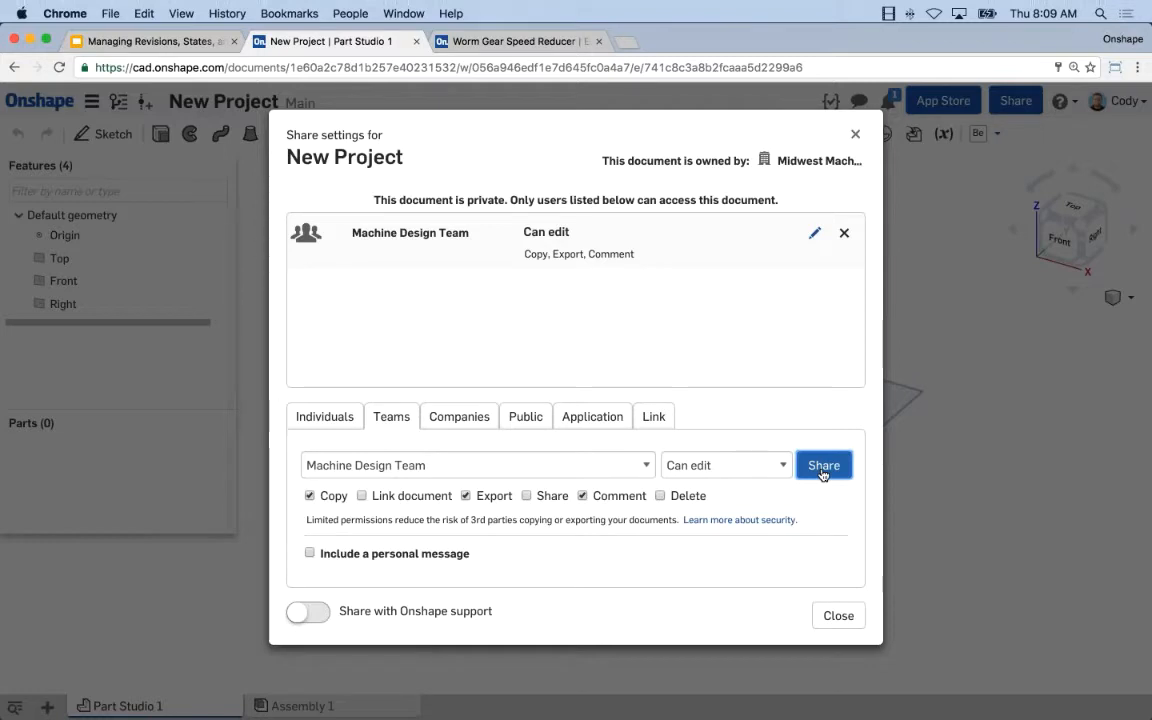
Change the Machine Design Team's permission on New Project to Can view, with commenting turned off
click(814, 232)
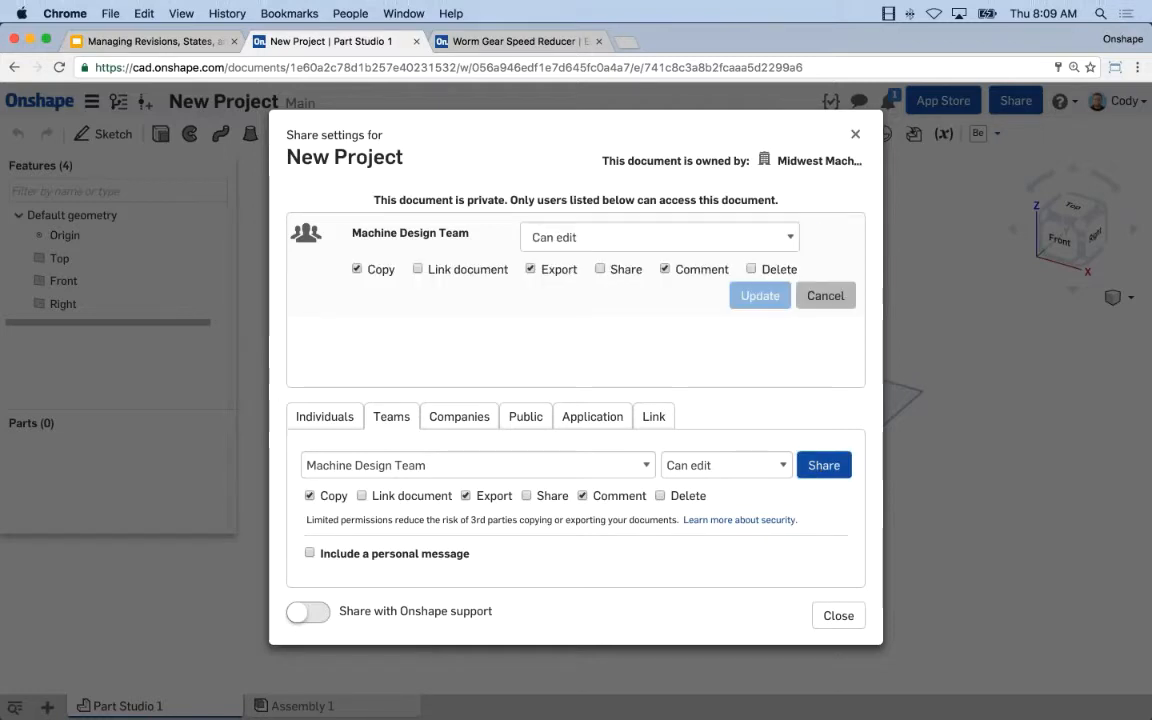
click(582, 240)
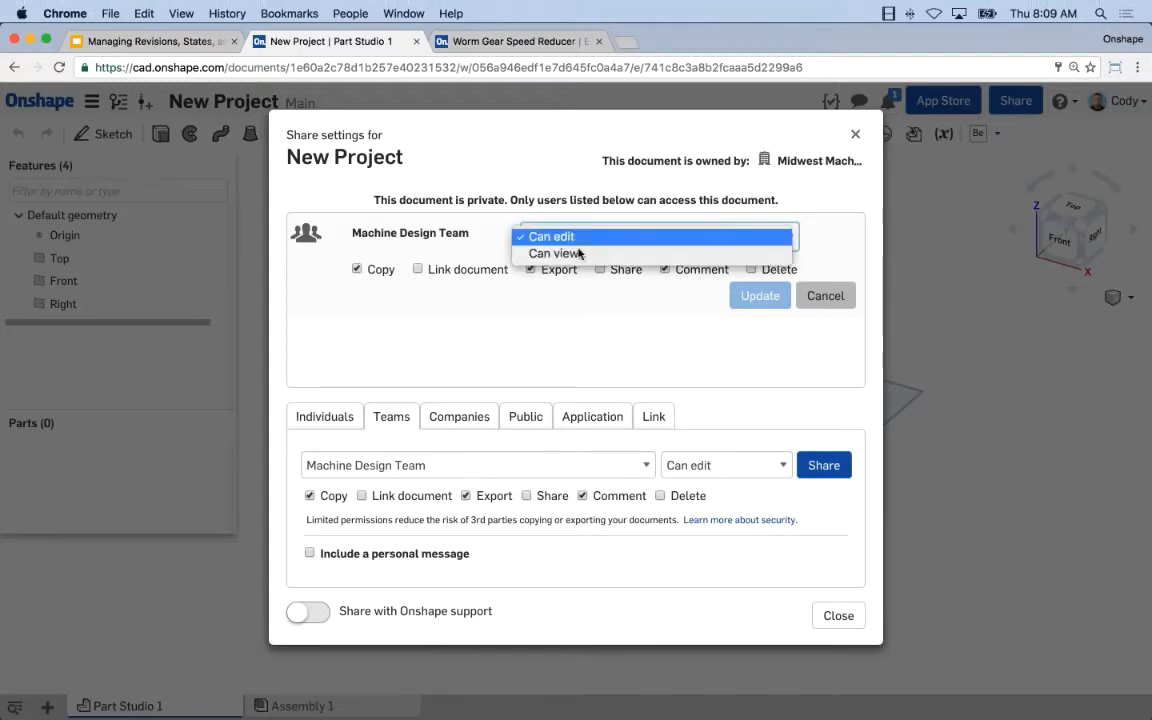
click(578, 251)
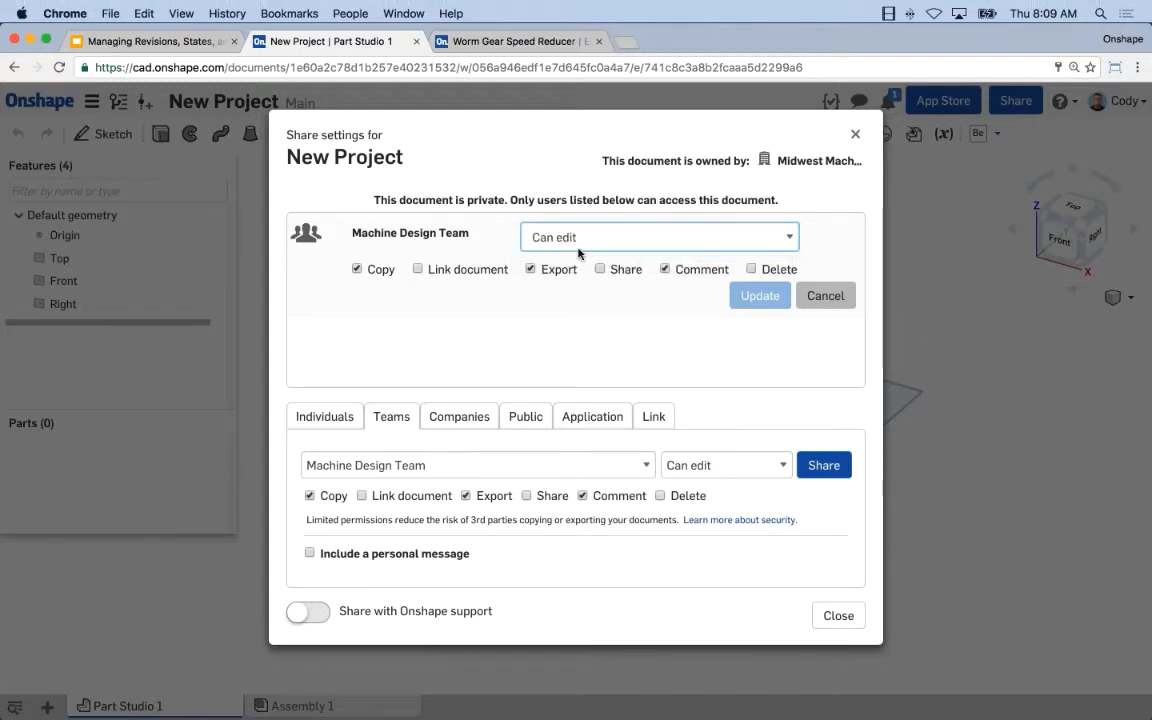
click(679, 271)
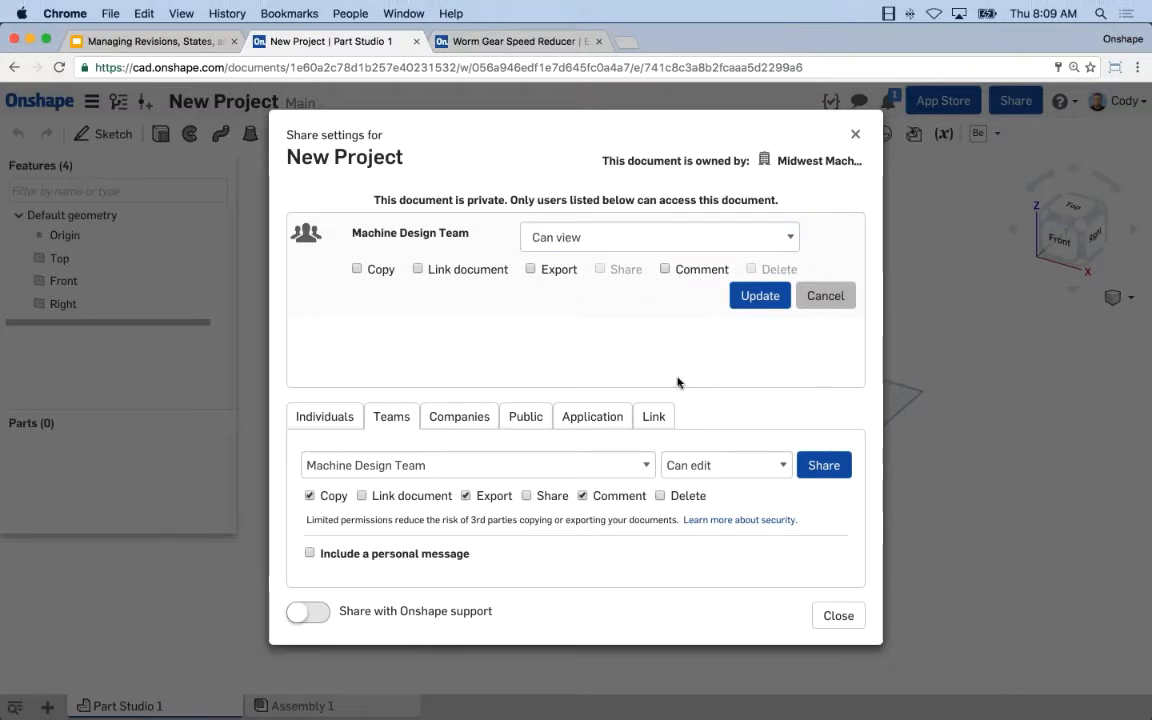
click(750, 297)
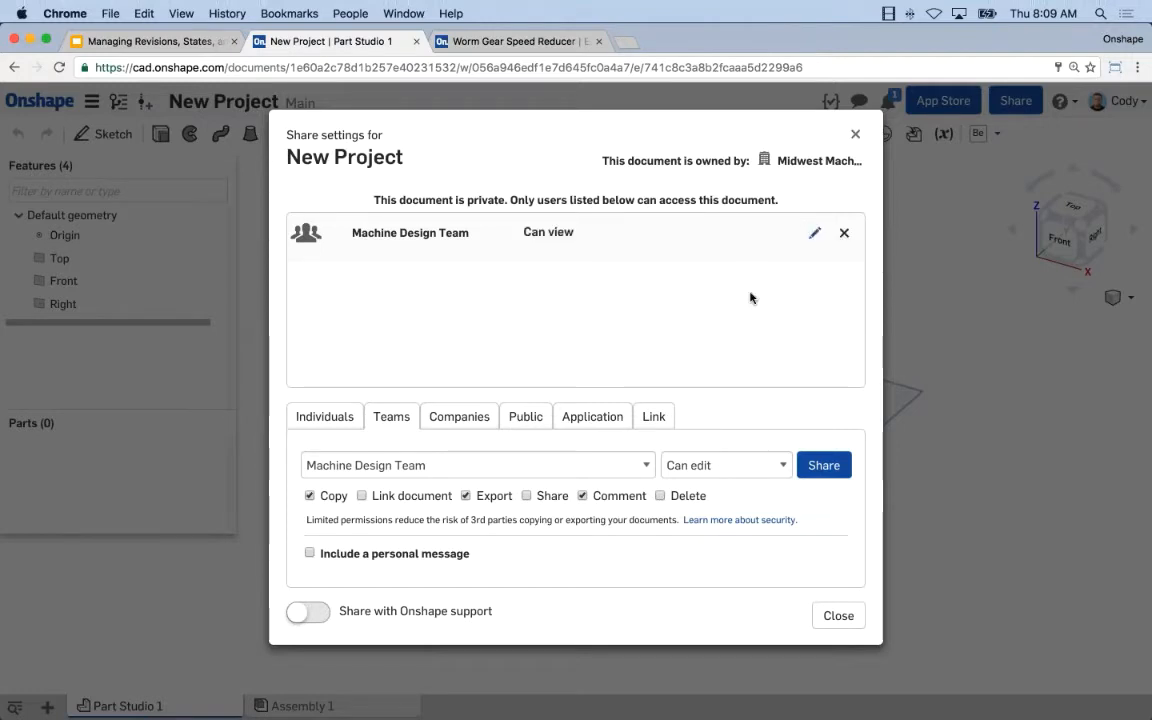
Share New Project with the Industrial Team as Can edit and close the share settings
click(420, 465)
click(419, 448)
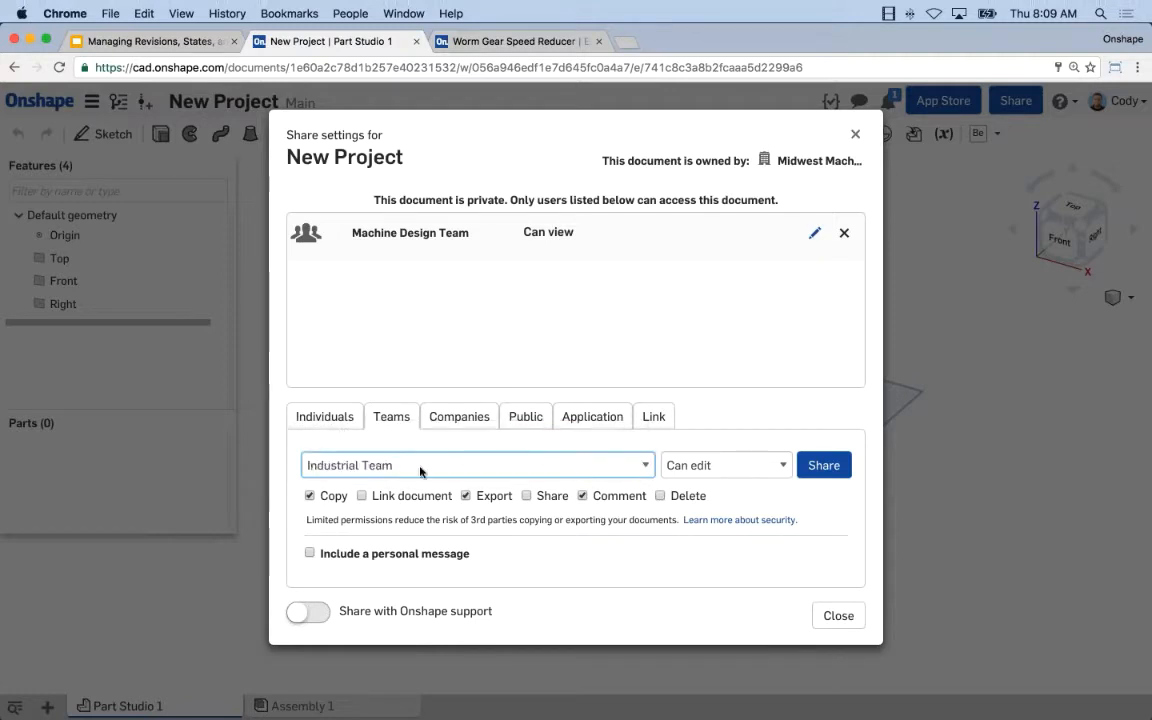
click(822, 465)
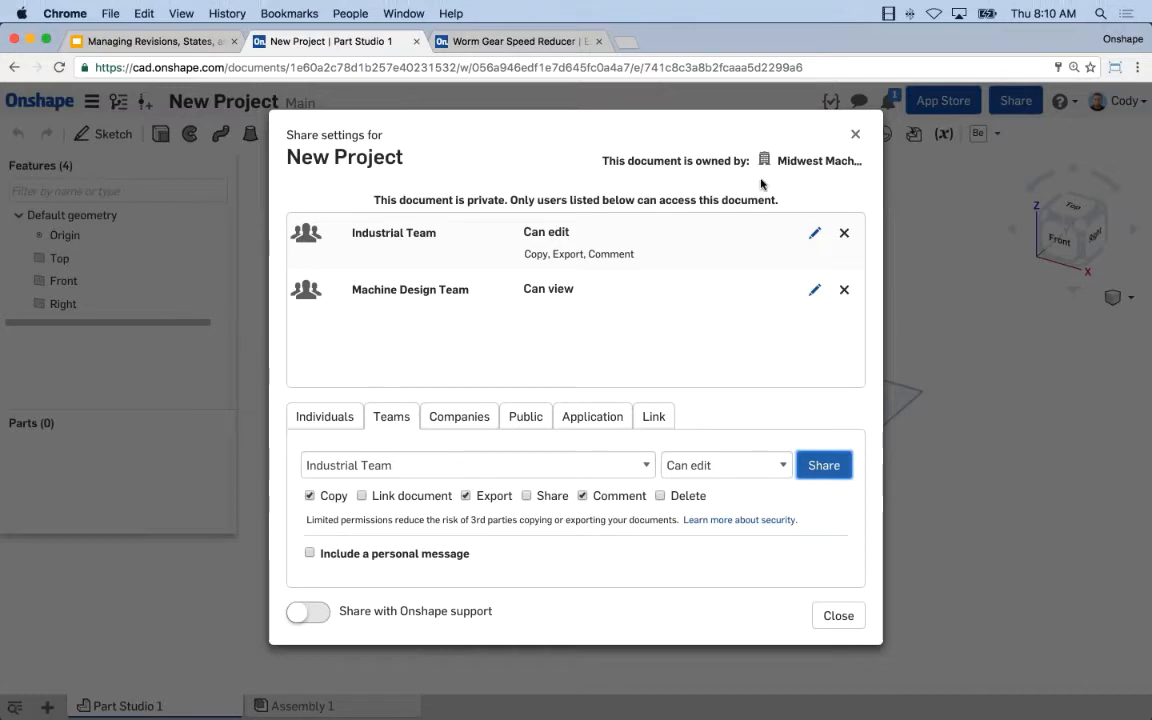
click(837, 615)
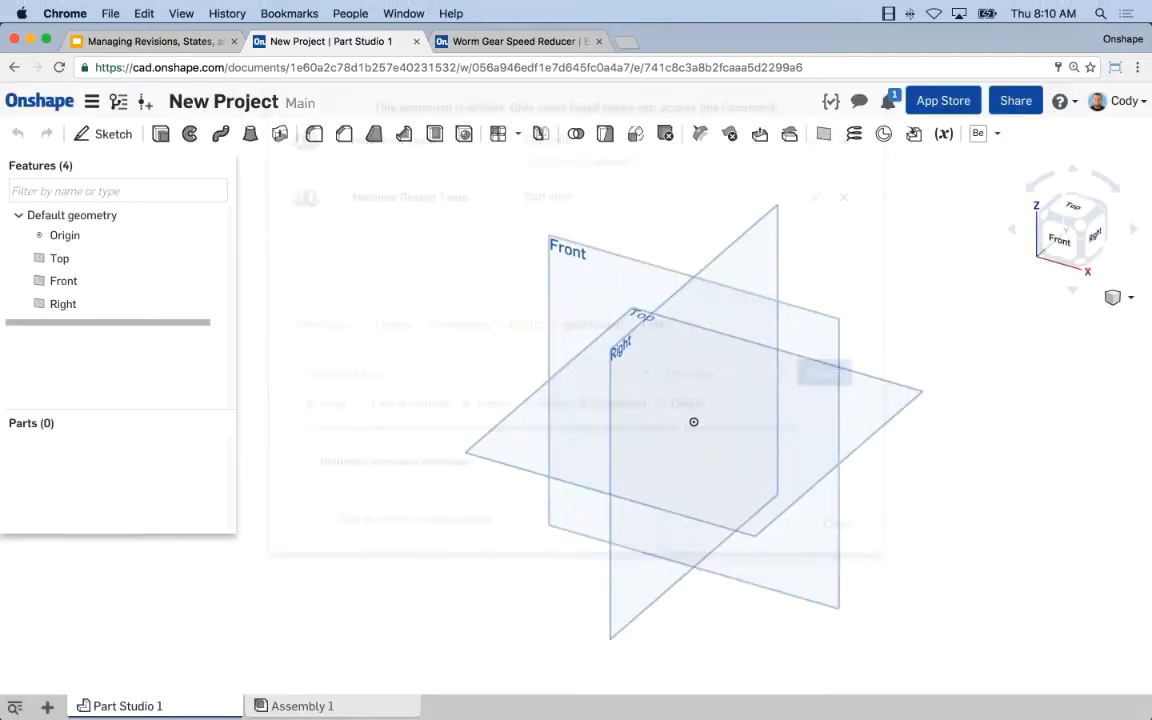
In the Worm Gear Speed Reducer document's share settings, change the Machine Design Team's permission to Can view
click(524, 43)
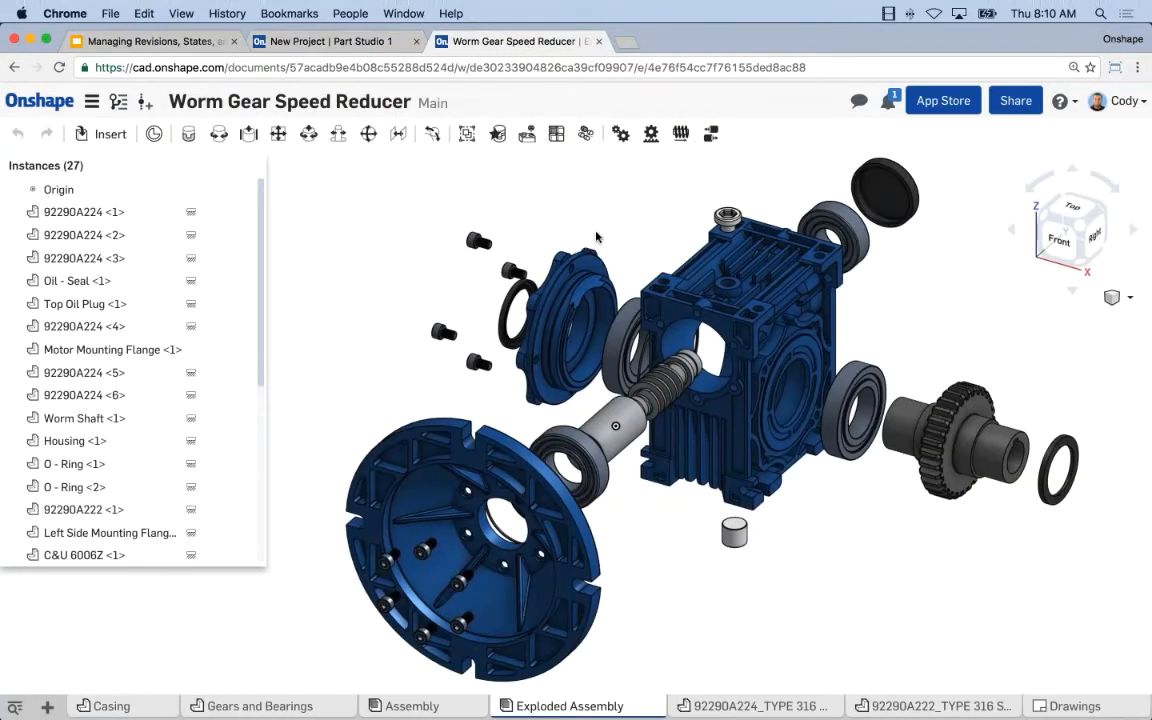
scroll(634, 234, down, 3)
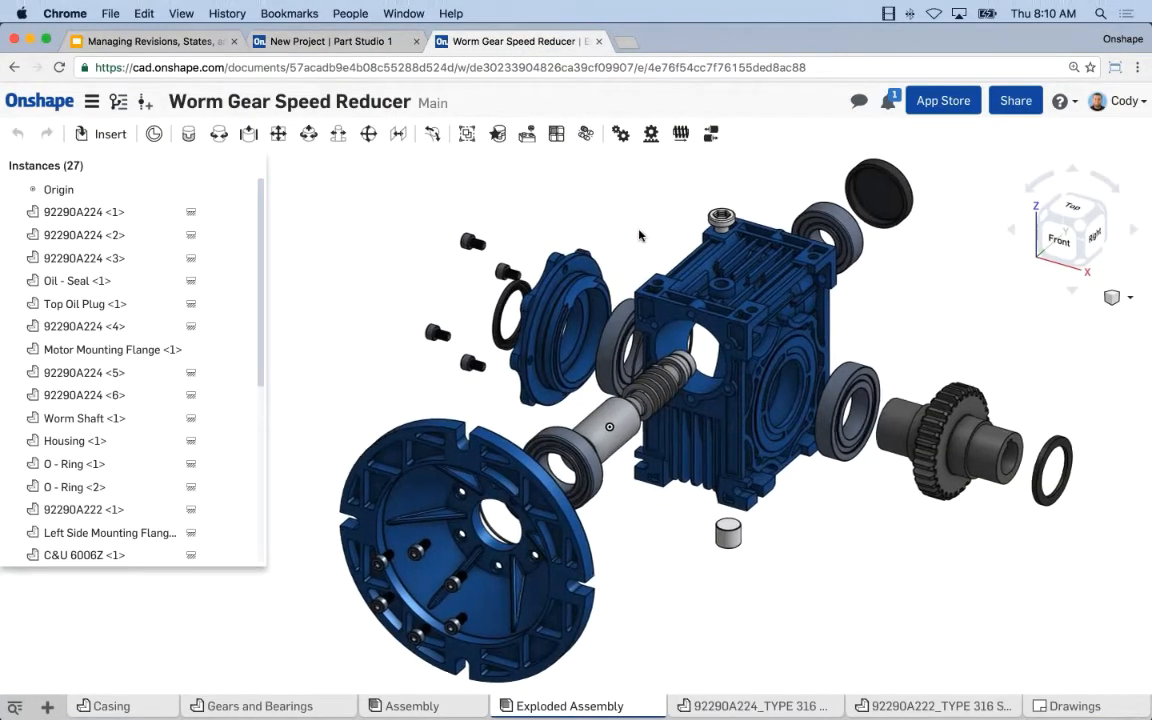
middle_drag(636, 236, 616, 239)
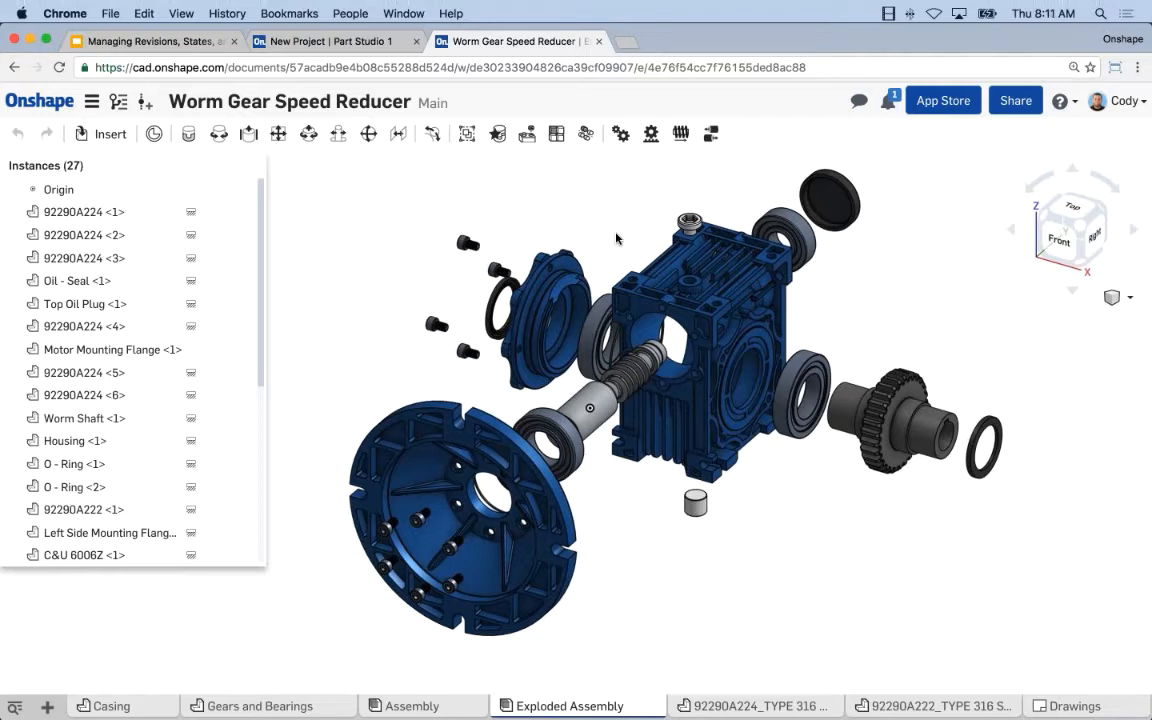
click(1016, 101)
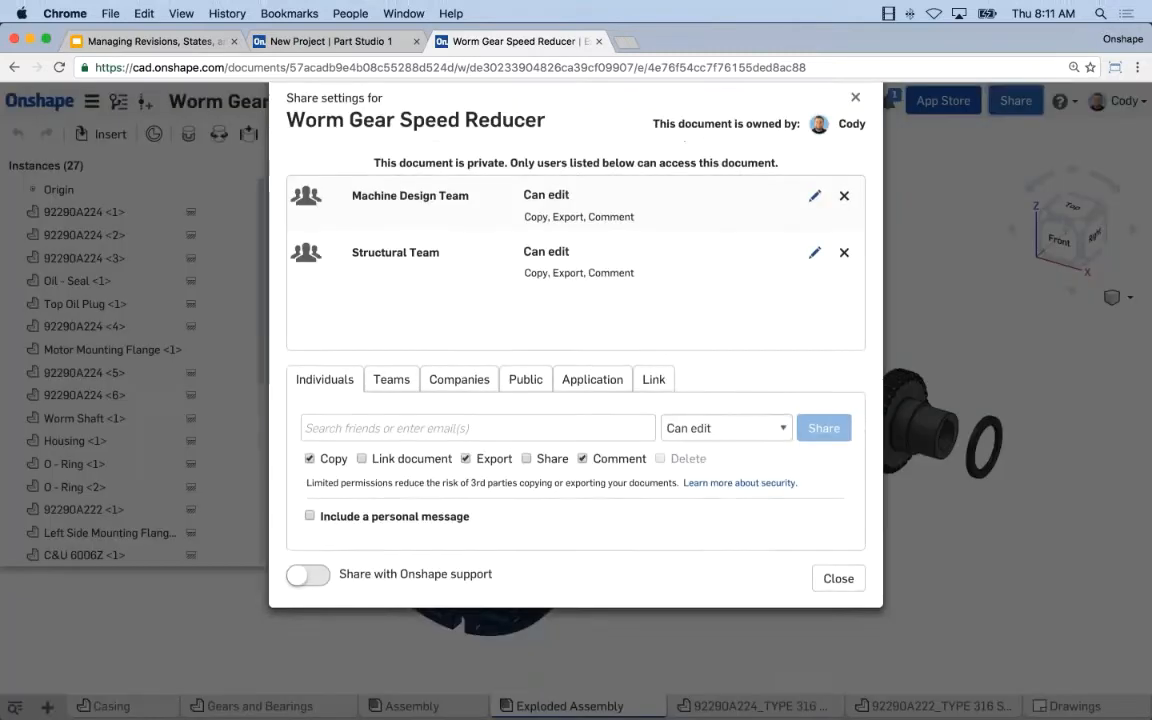
click(815, 233)
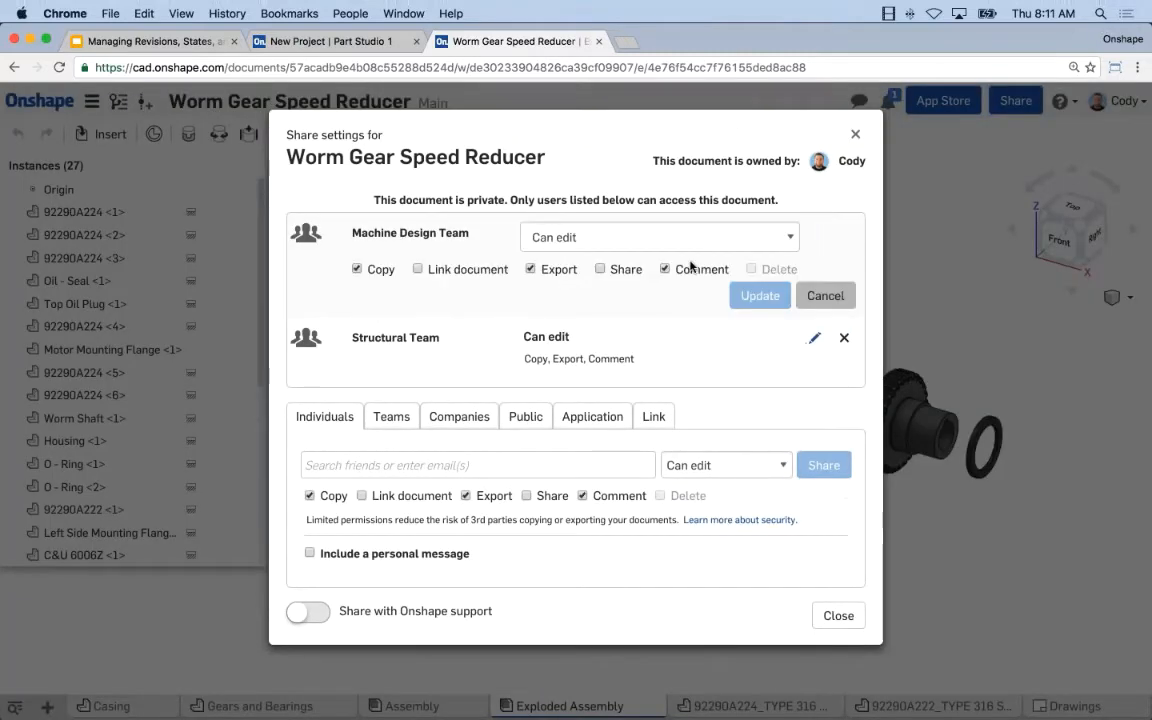
click(690, 237)
click(570, 253)
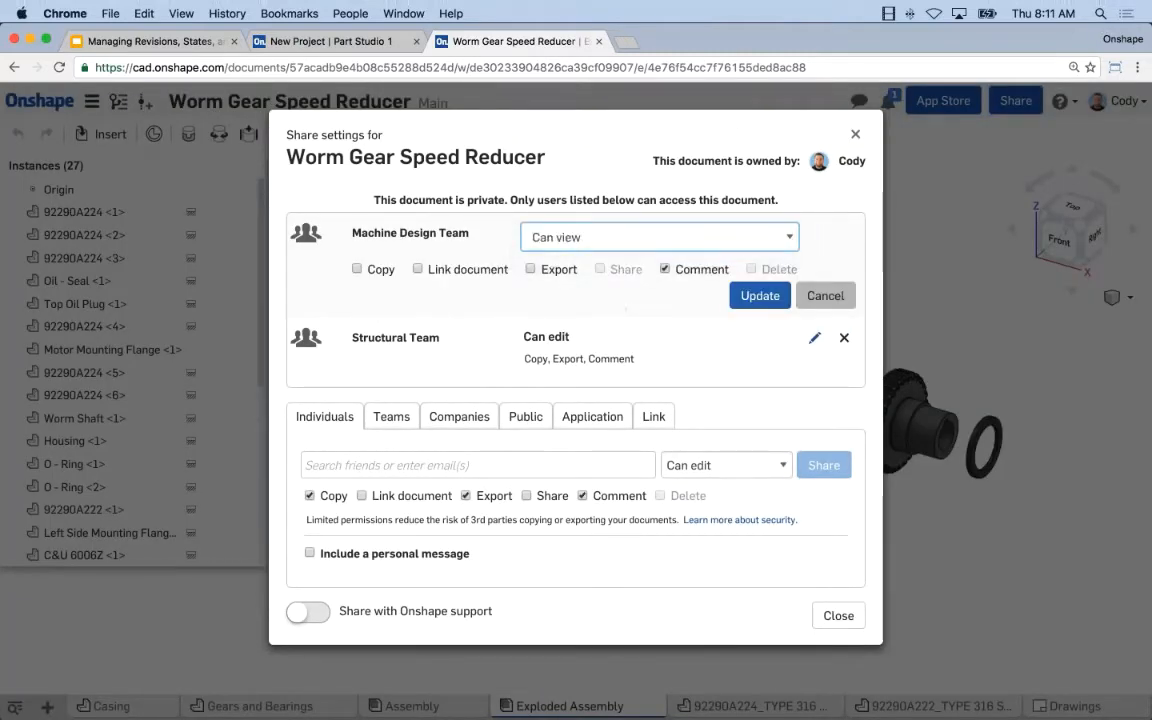
click(760, 295)
Change the Structural Team's permission on the Worm Gear Speed Reducer to Can view and close the share settings
click(814, 289)
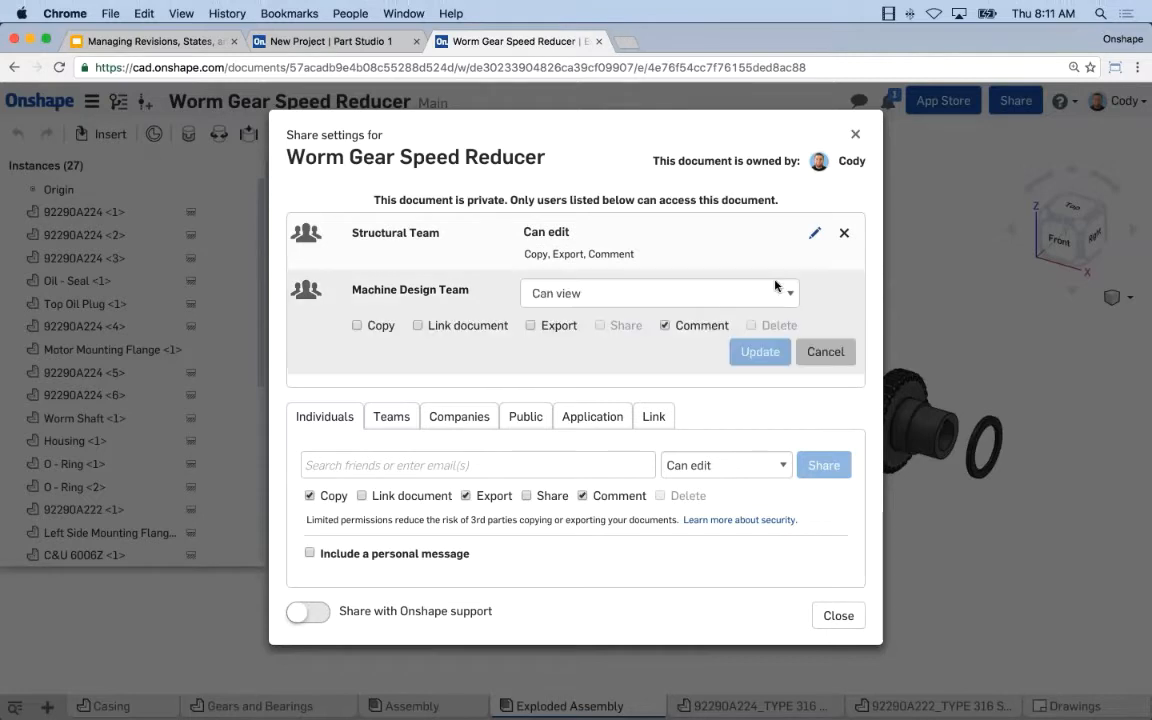
click(814, 233)
click(680, 236)
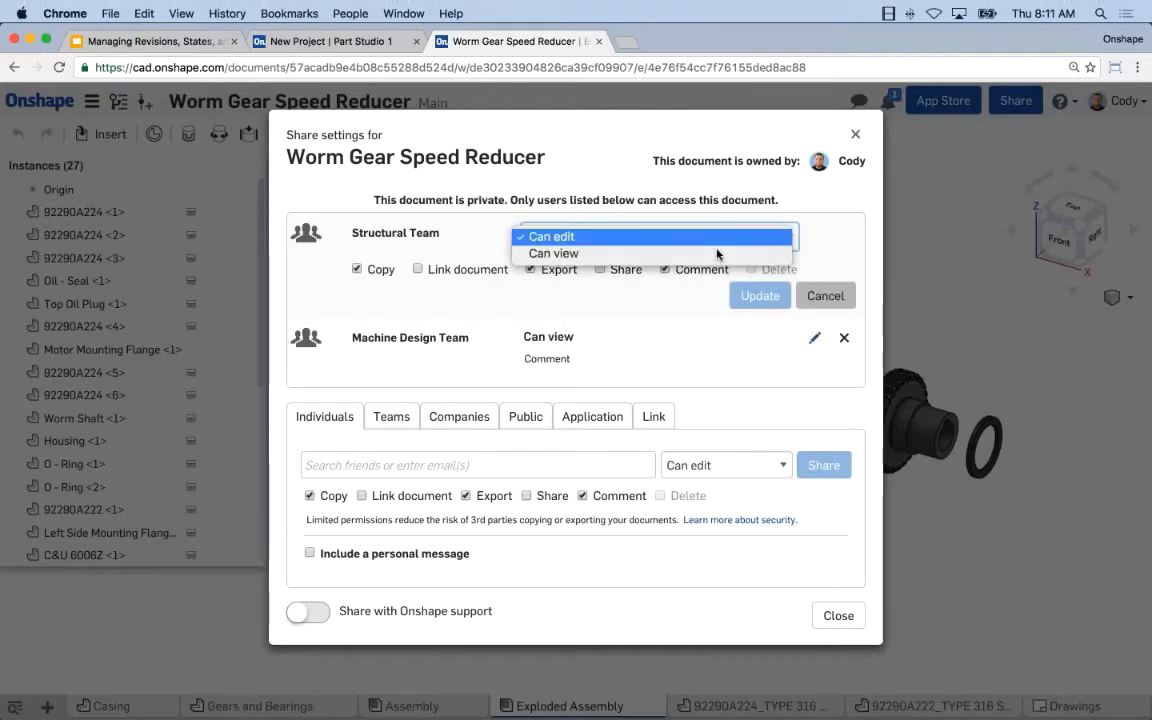
click(690, 253)
click(760, 295)
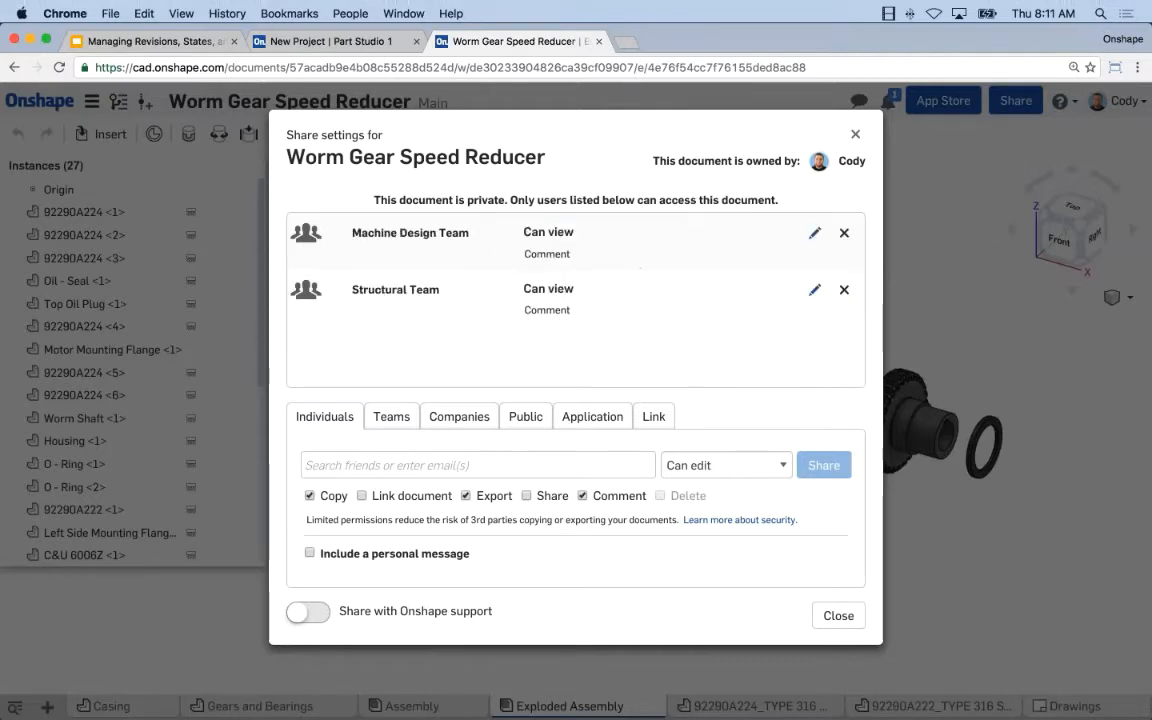
key(Escape)
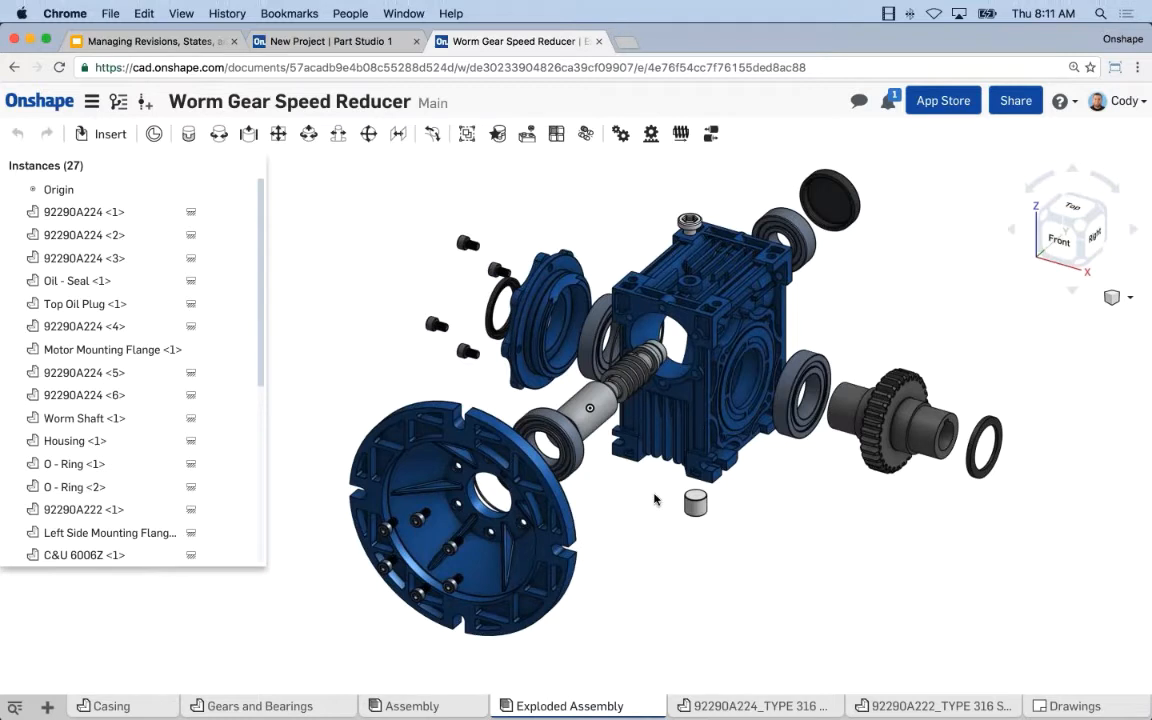
Create a version of the Worm Gear Speed Reducer named Revision B and open its properties for editing
middle_drag(390, 242, 392, 229)
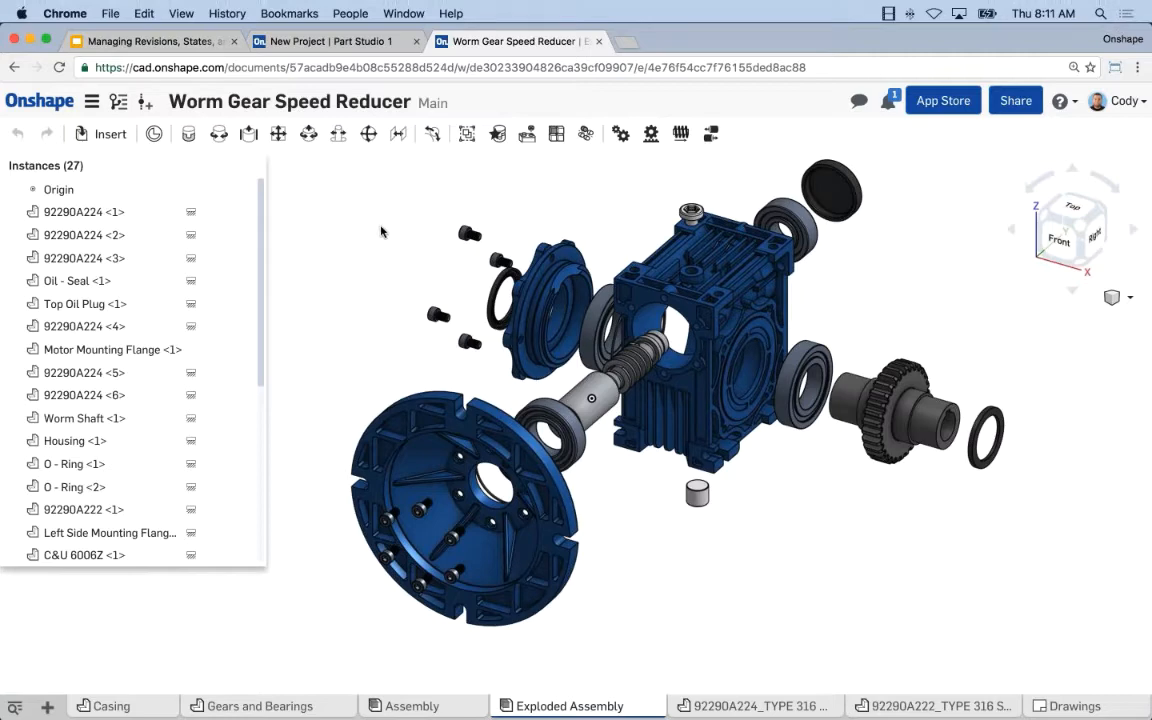
click(144, 106)
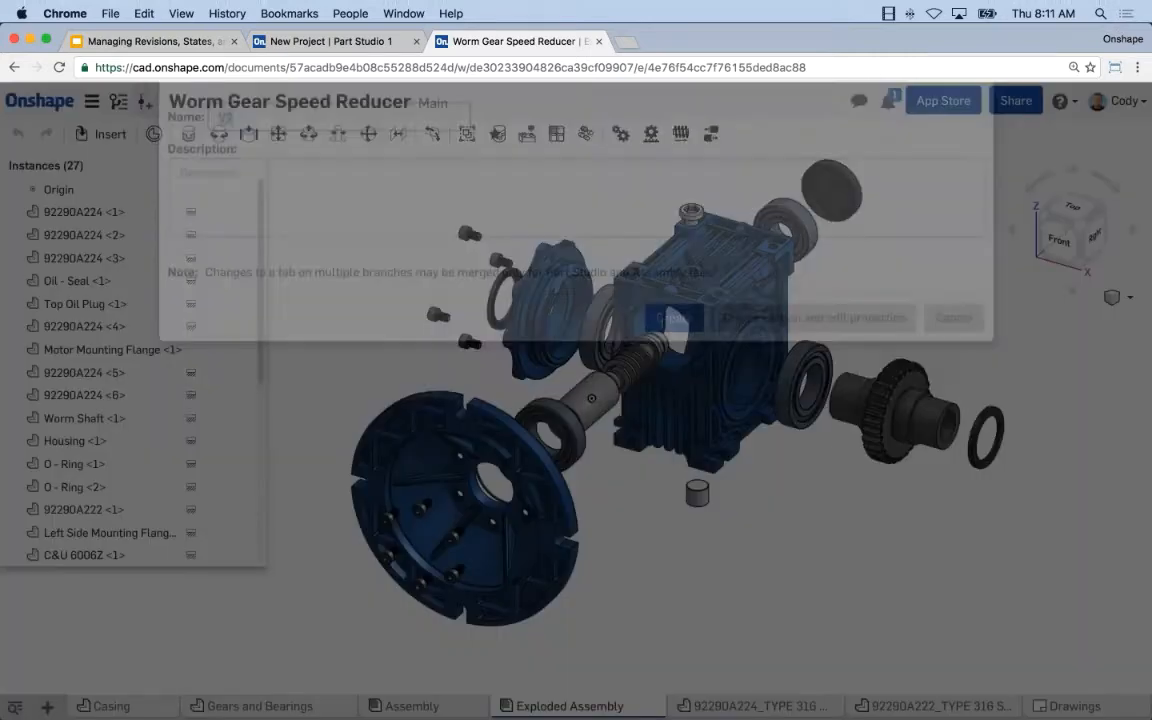
text(Revsi)
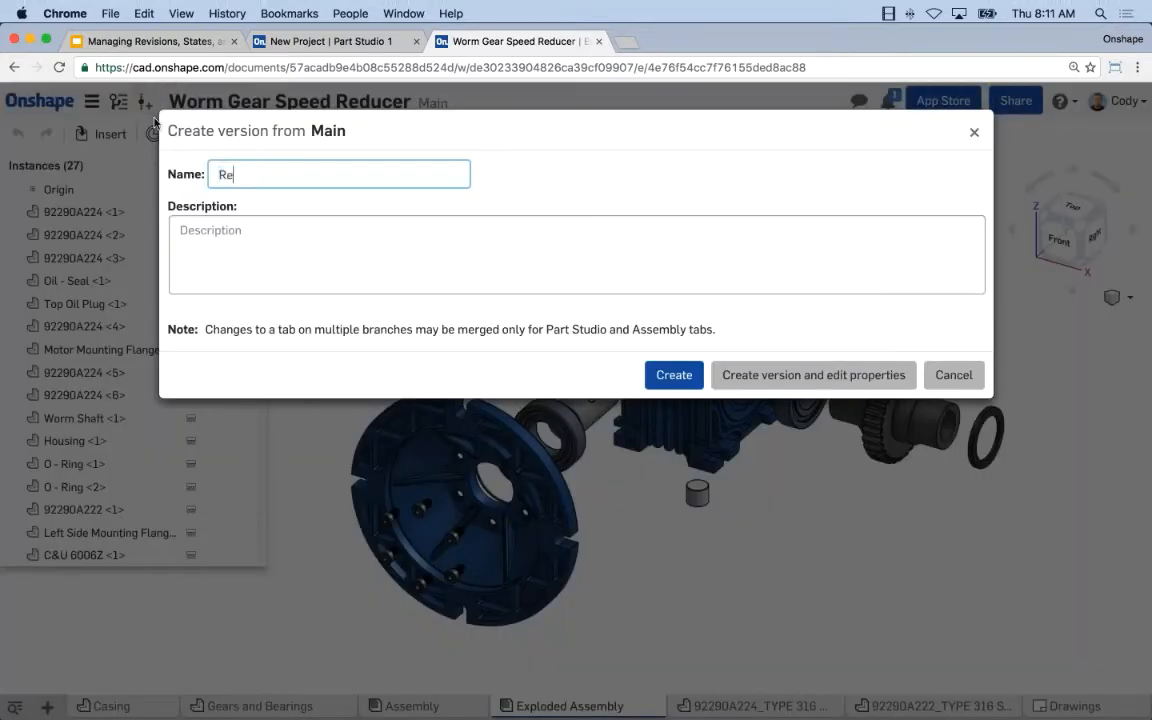
key(BackSpace)
key(BackSpace)
text(ision B)
click(797, 379)
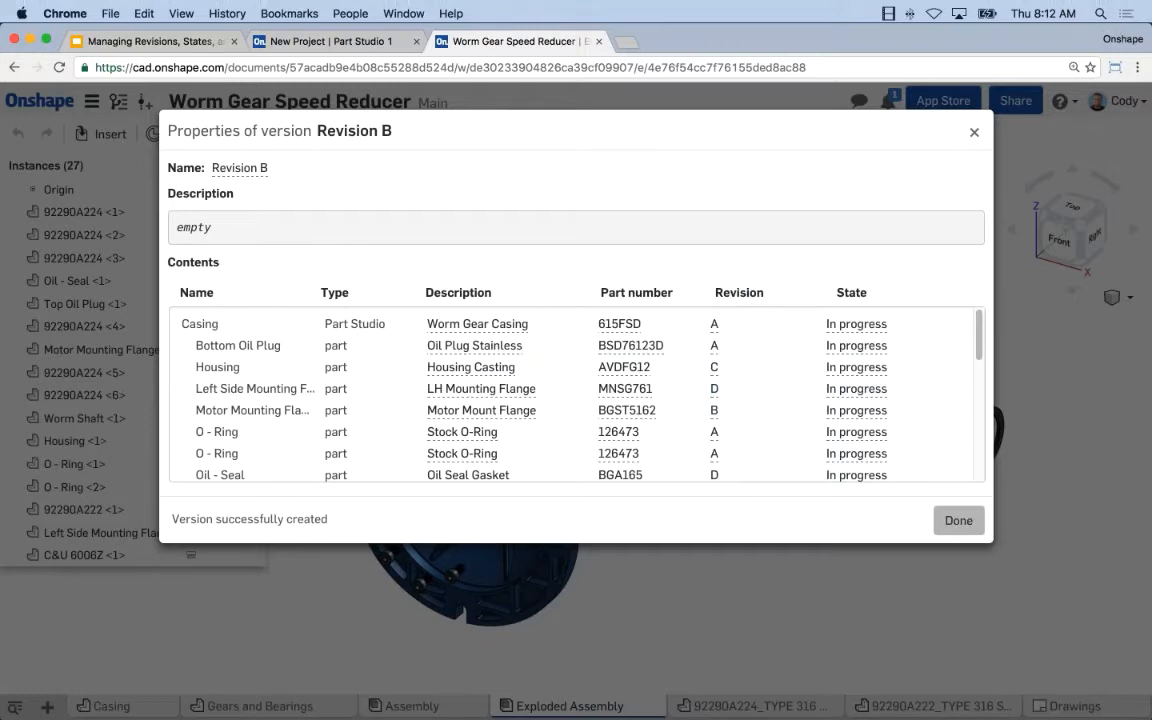
Set the state of the Casing Part Studio to Released in the Revision B properties
drag(477, 323, 509, 297)
click(856, 323)
click(881, 329)
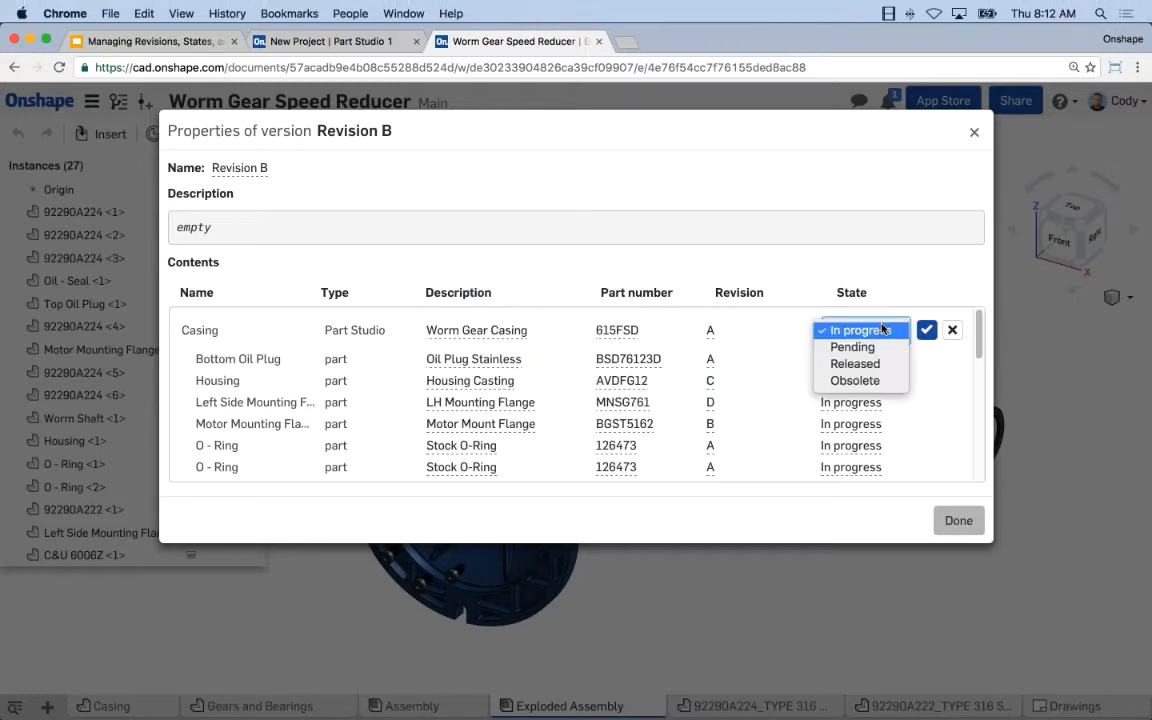
click(855, 363)
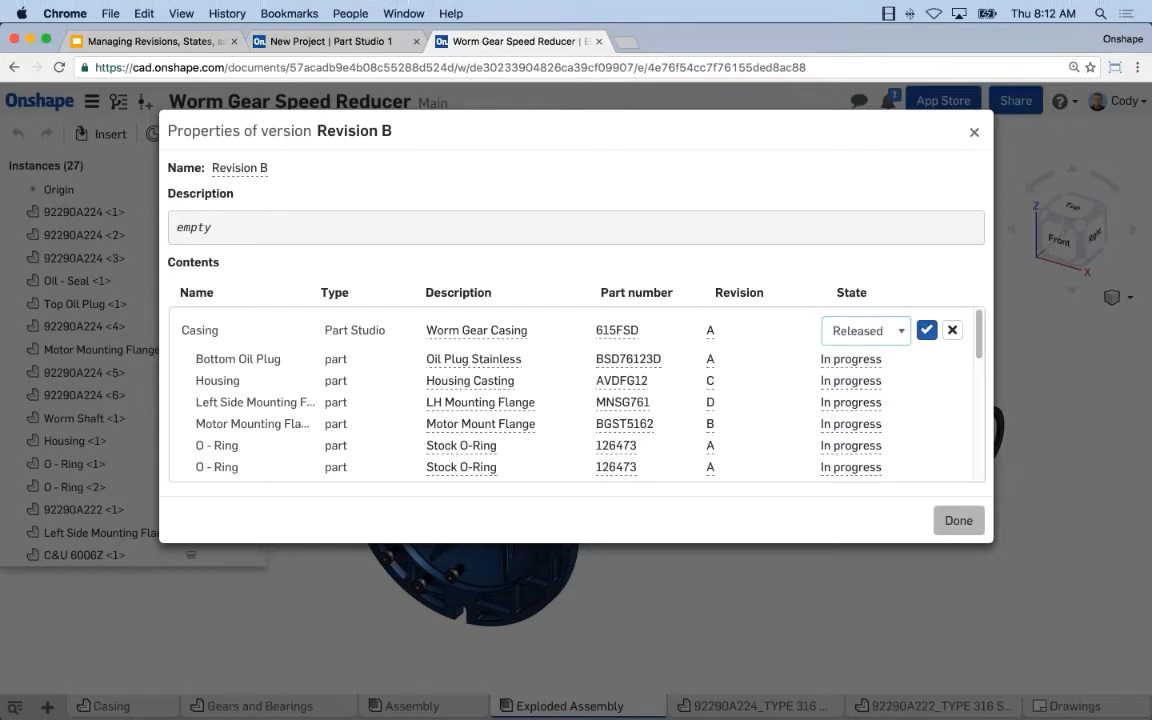
click(926, 329)
Set the state of the Bottom Oil Plug part to Released
click(866, 345)
click(890, 352)
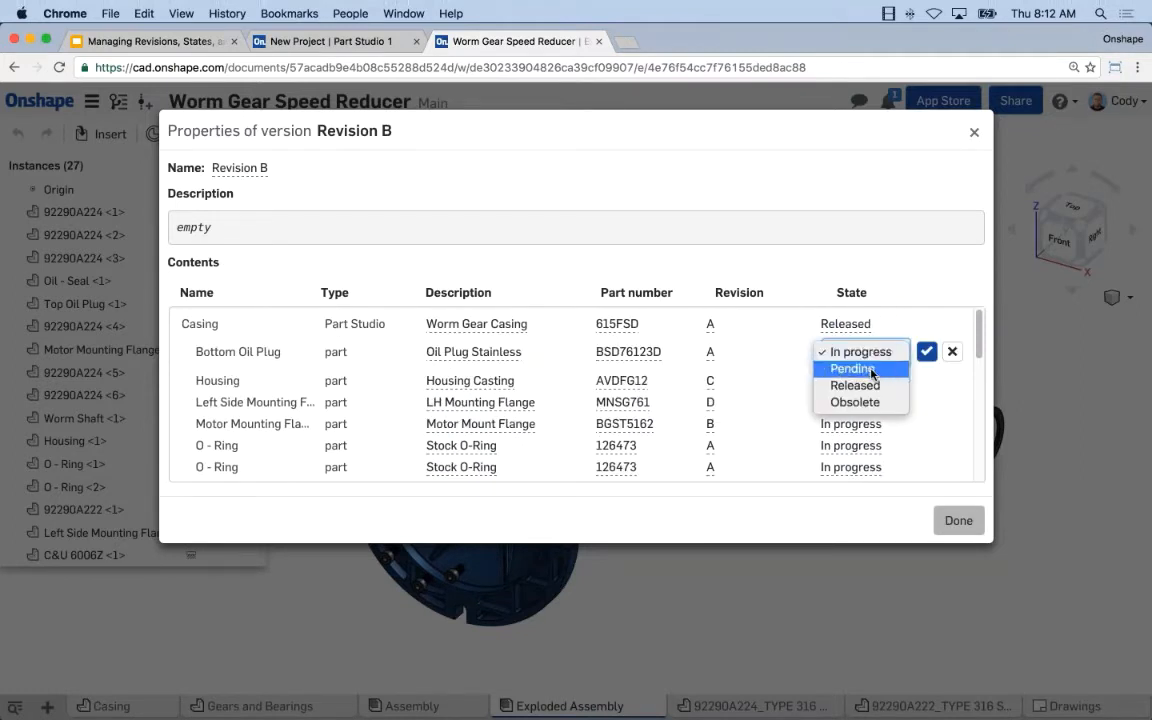
click(855, 385)
click(926, 351)
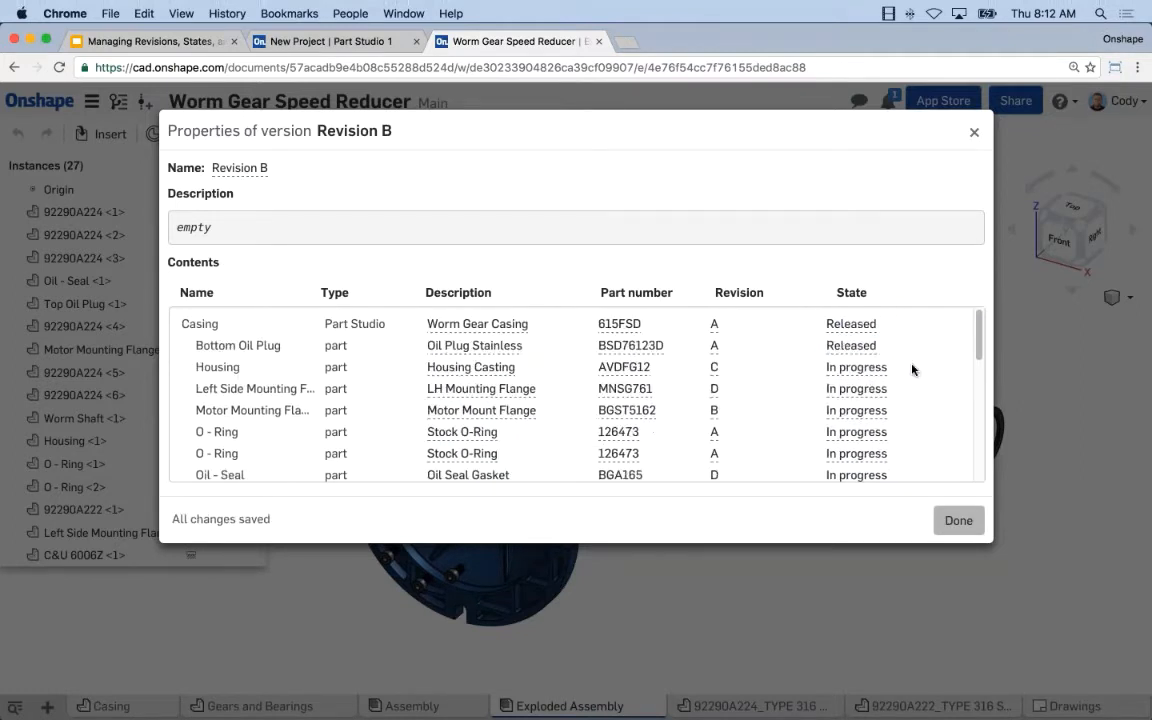
Set the state of the Housing part to Released
click(856, 367)
click(860, 373)
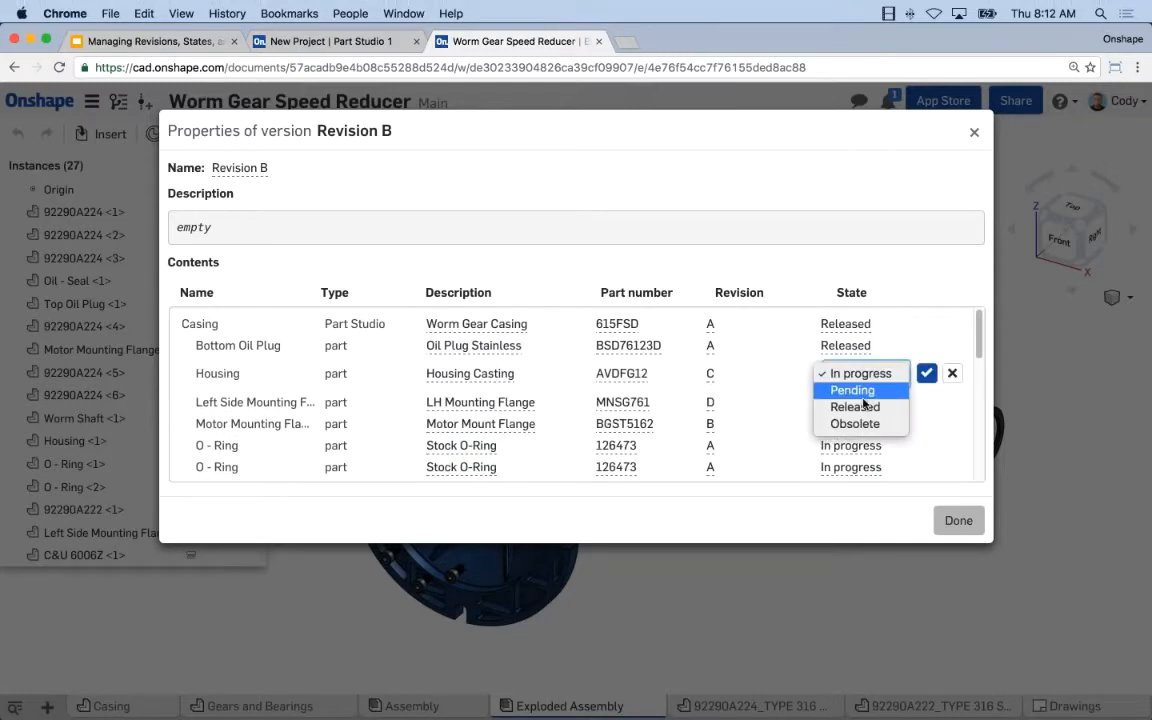
click(860, 406)
click(924, 374)
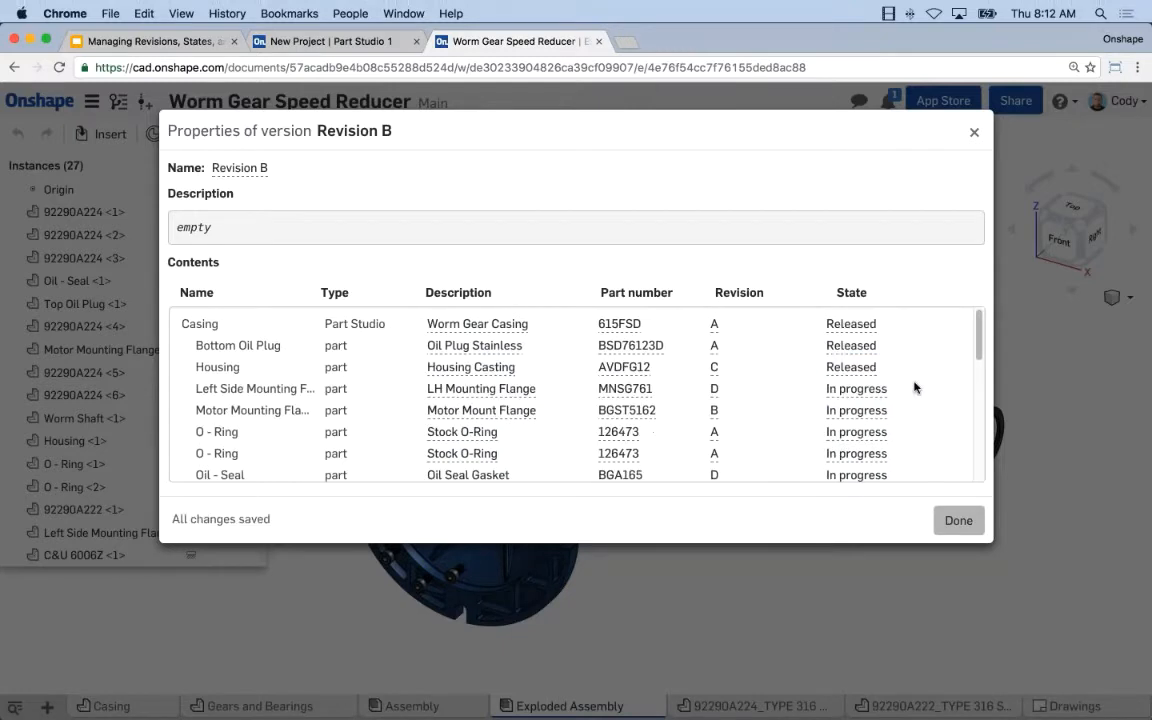
Set the states of the Housing, the Bottom Oil Plug and the Casing Part Studio to Pending in the Revision B properties
click(866, 374)
click(870, 374)
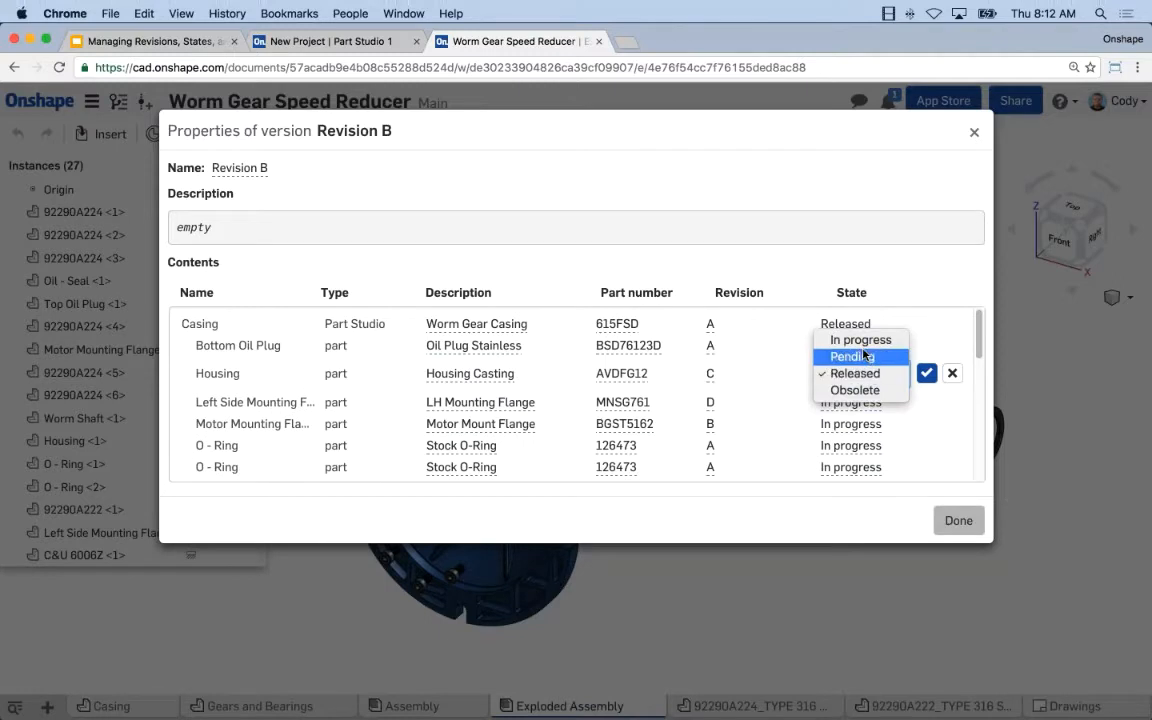
click(862, 356)
click(862, 350)
click(865, 354)
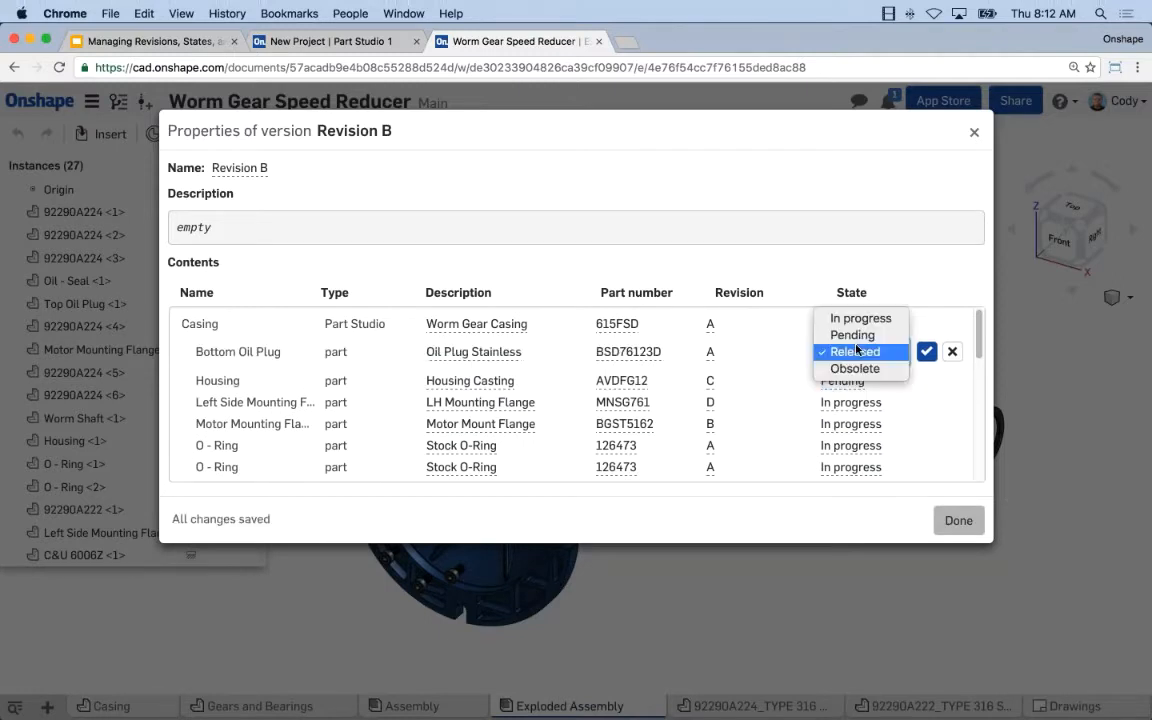
click(864, 333)
click(862, 325)
click(864, 329)
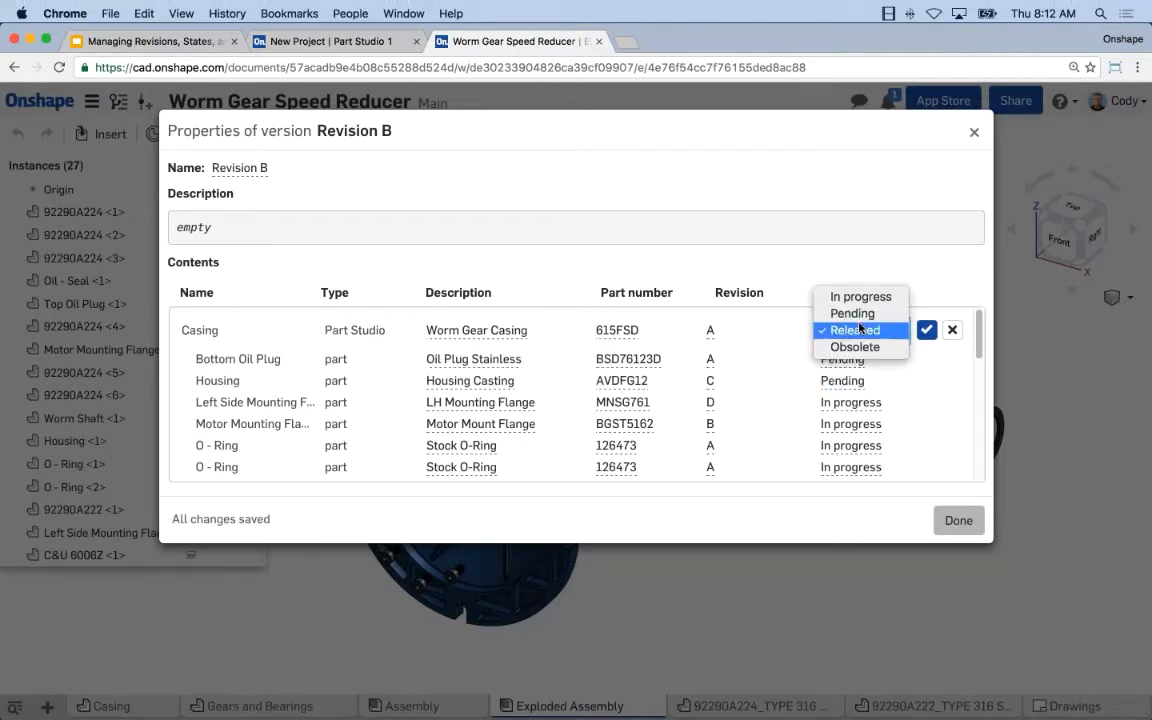
click(856, 313)
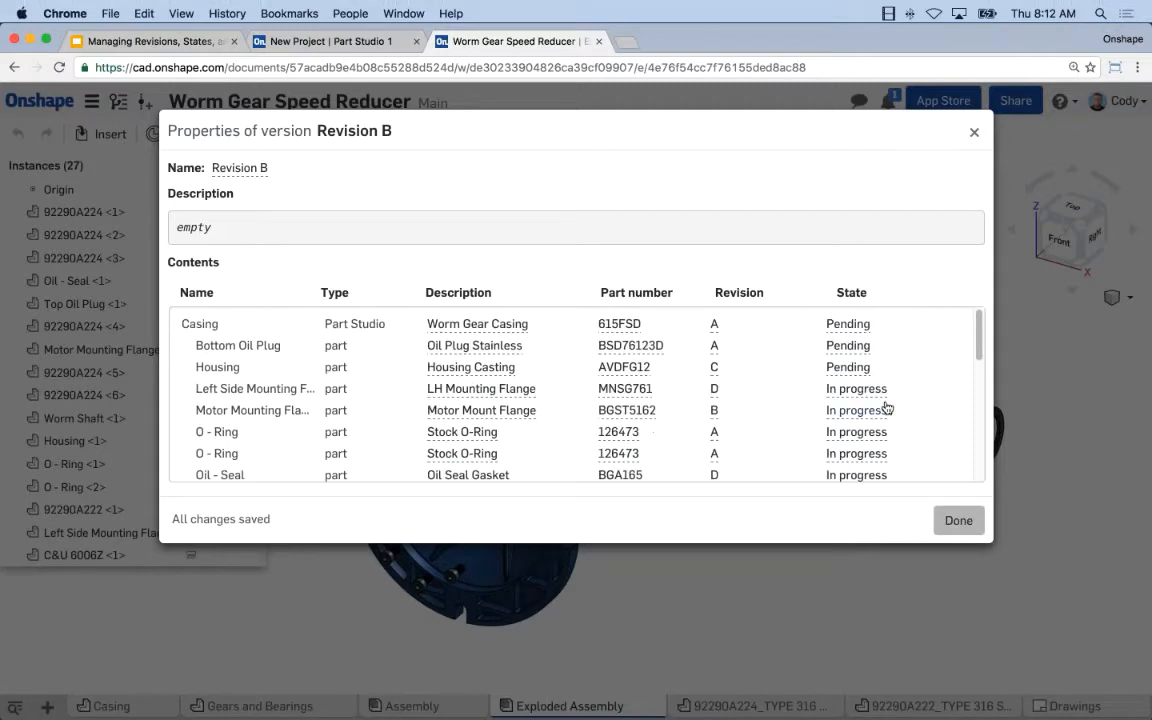
Set the states of the Left Side Mounting Flange and the Motor Mounting Flange to Pending
scroll(813, 409, down, 1)
click(850, 369)
click(865, 369)
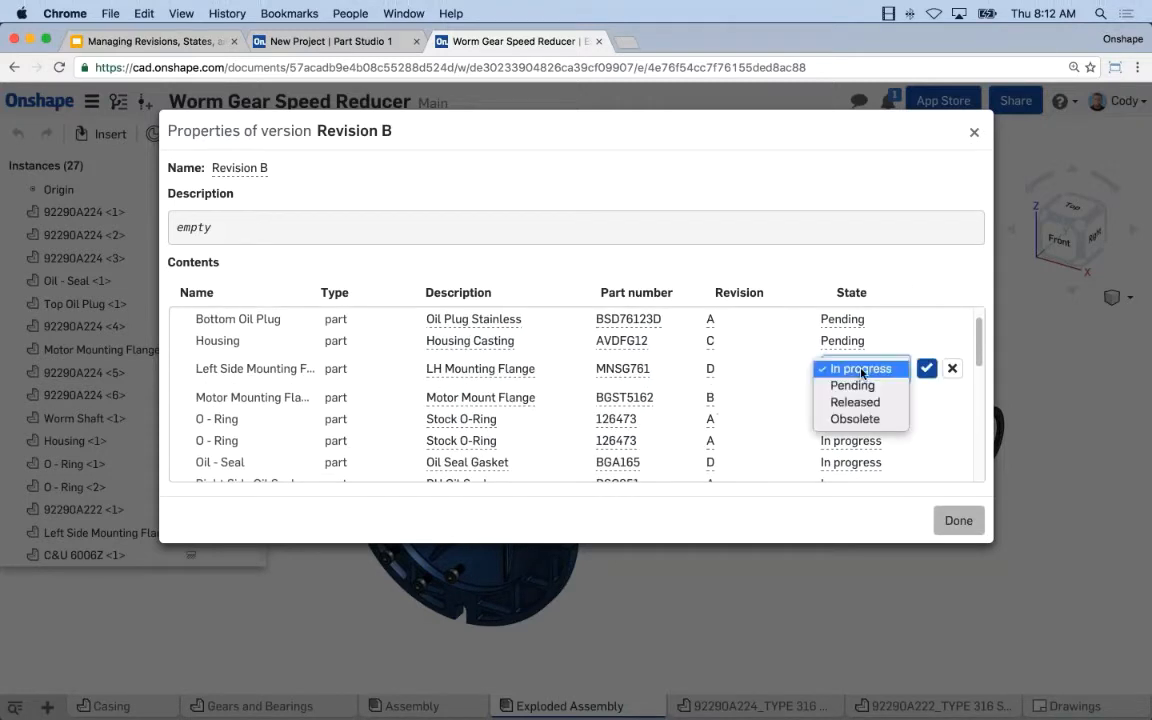
click(855, 383)
click(835, 396)
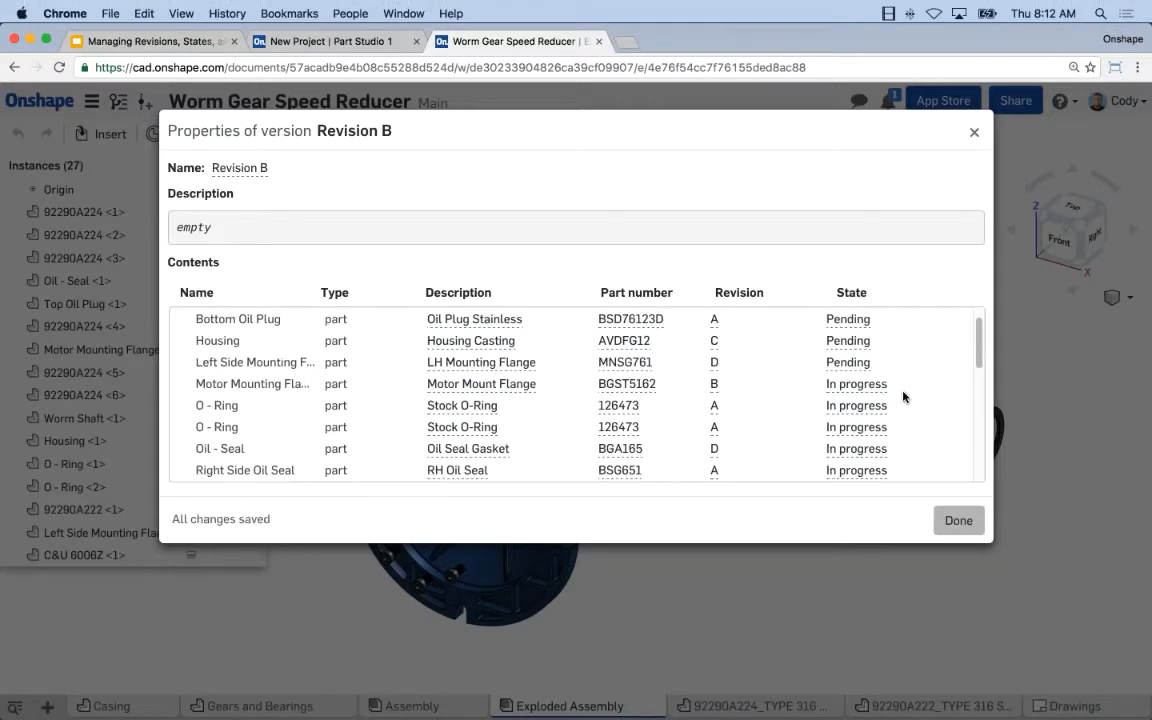
click(903, 393)
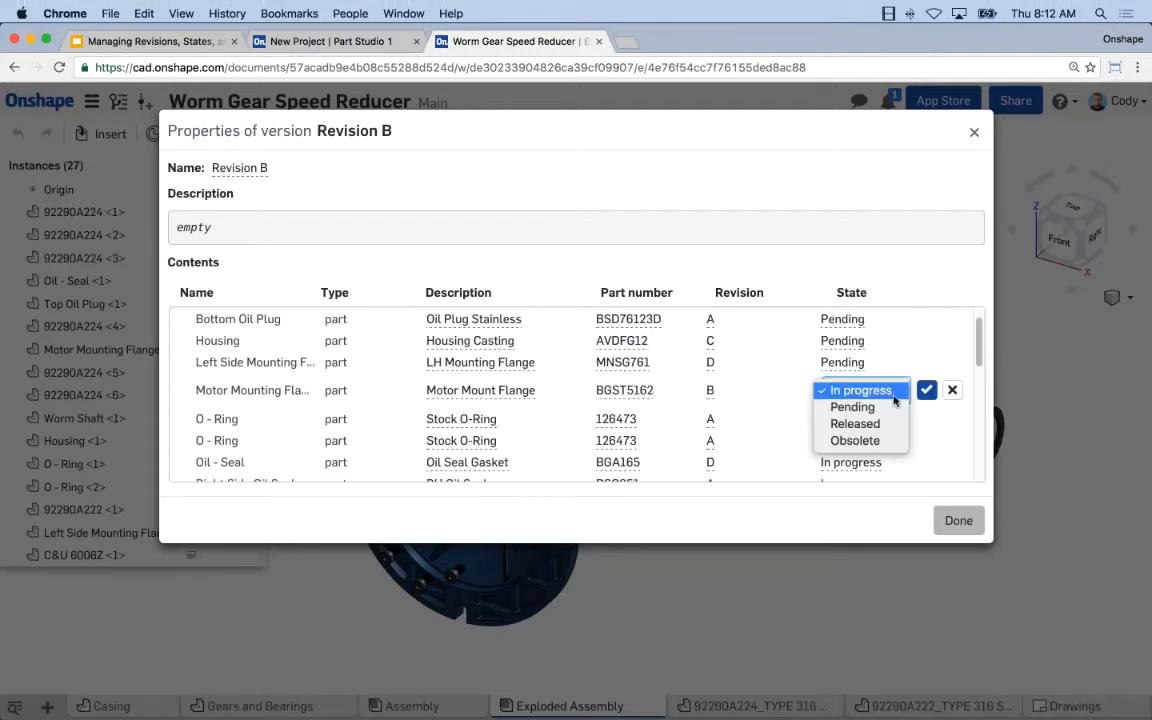
click(880, 406)
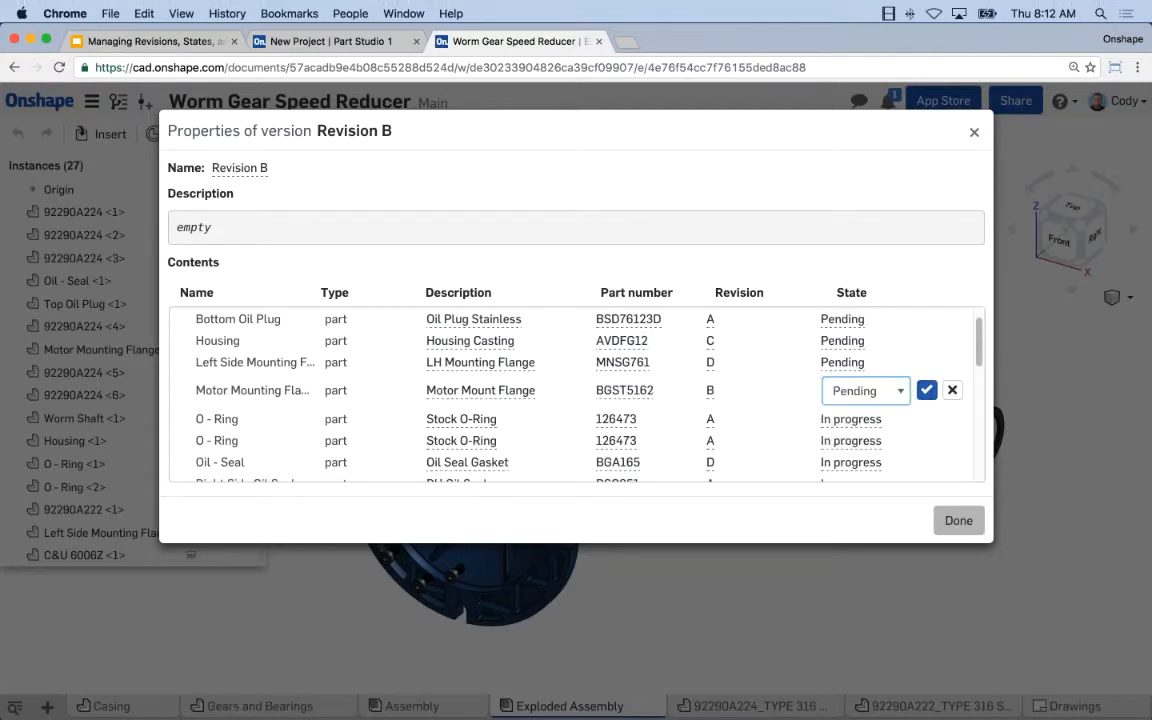
Set the states of both O - Ring parts to Pending
click(855, 419)
click(885, 411)
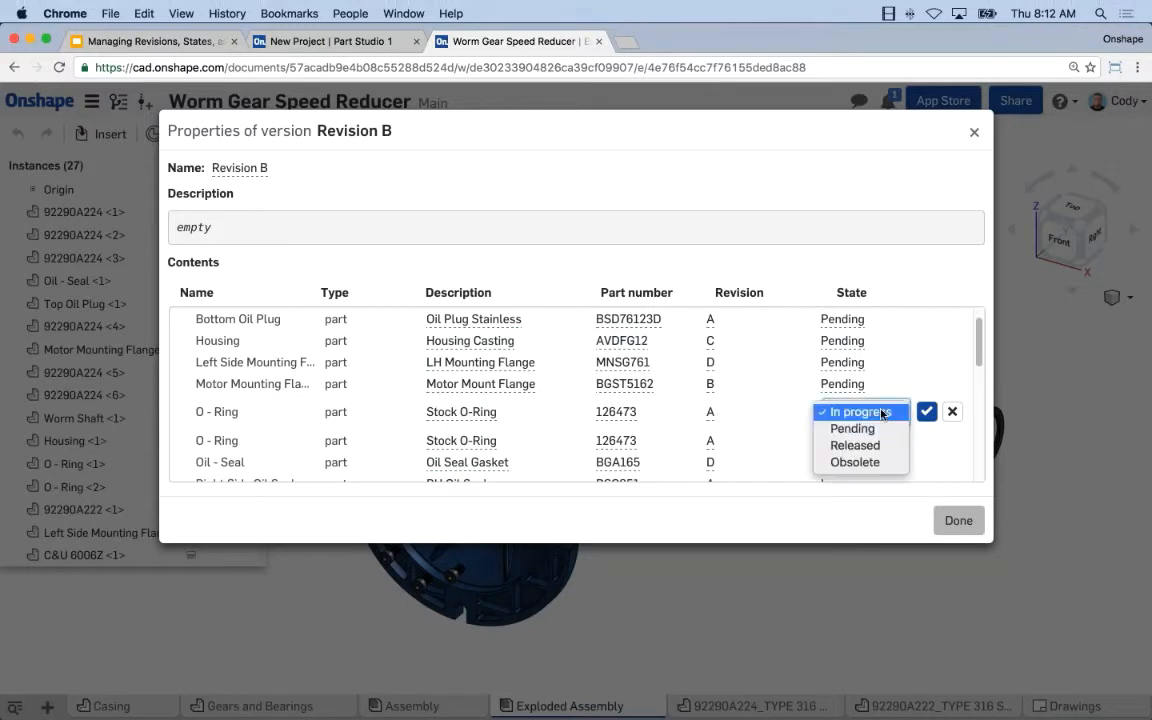
click(851, 430)
click(927, 416)
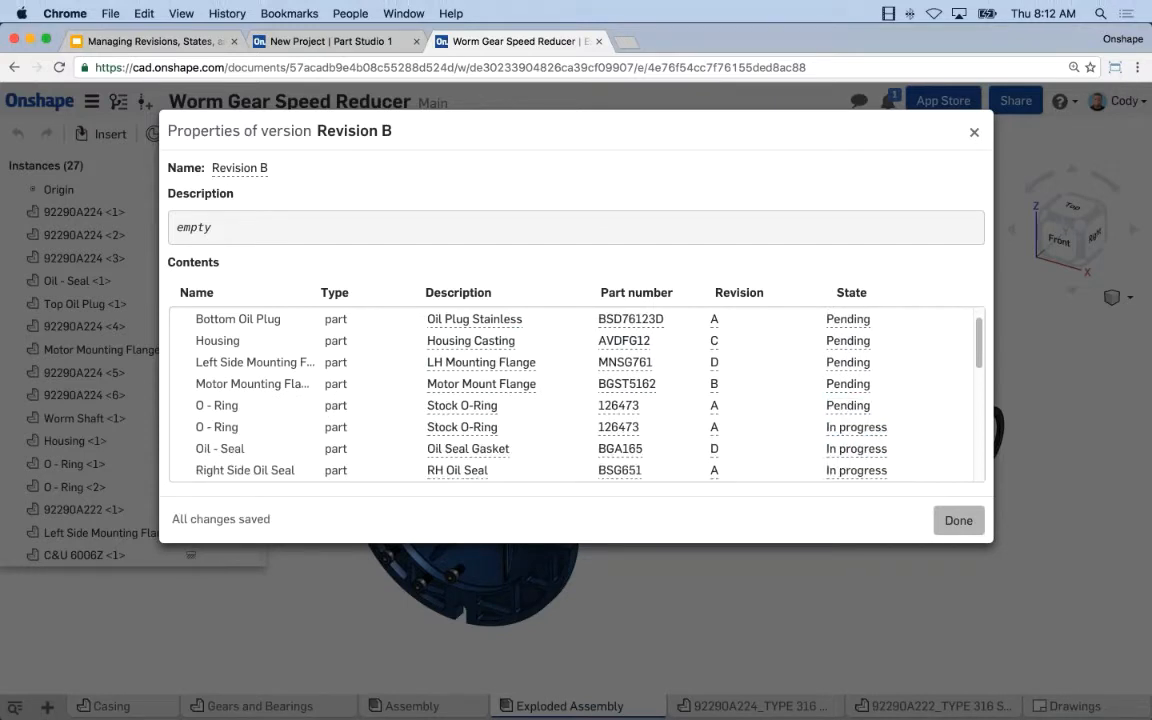
click(862, 428)
click(872, 433)
click(868, 450)
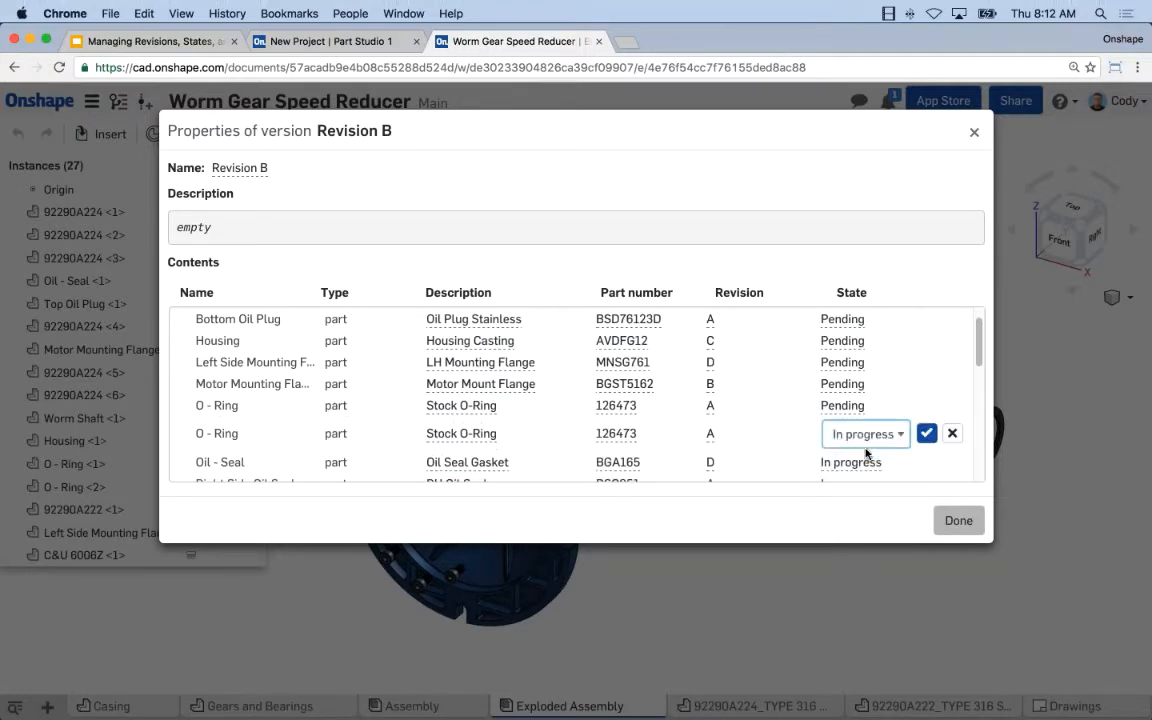
click(925, 433)
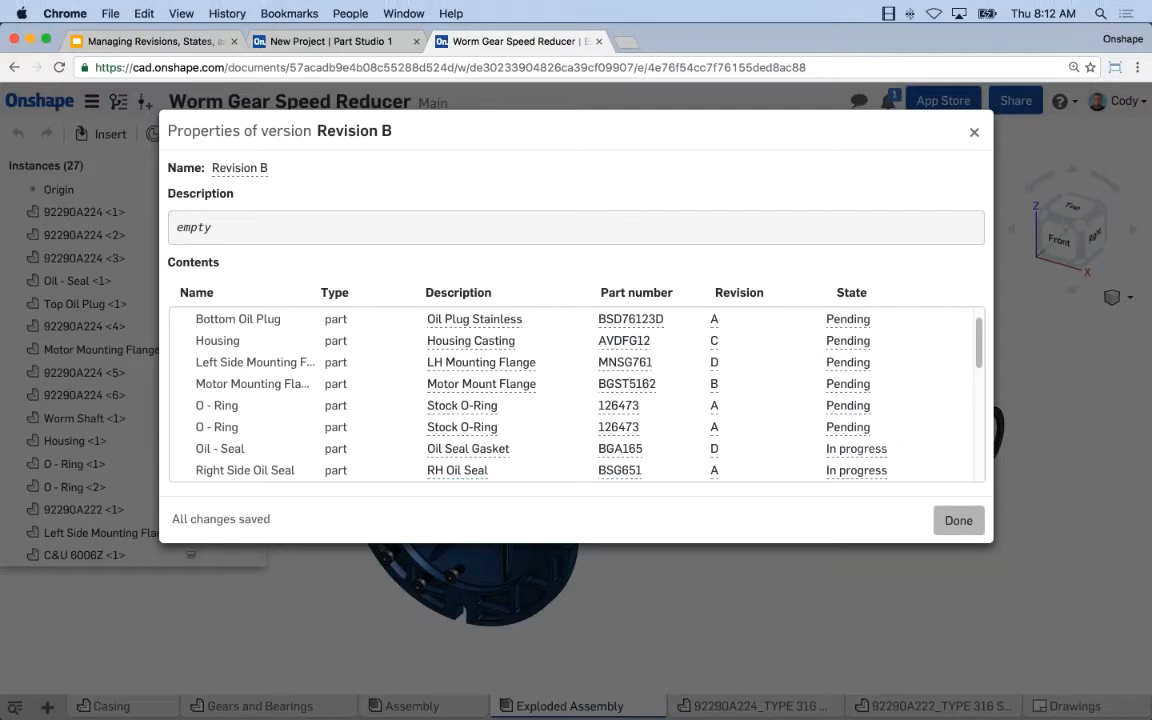
Set the state of the Oil - Seal part to Pending and finish editing the Revision B properties
click(830, 449)
click(862, 456)
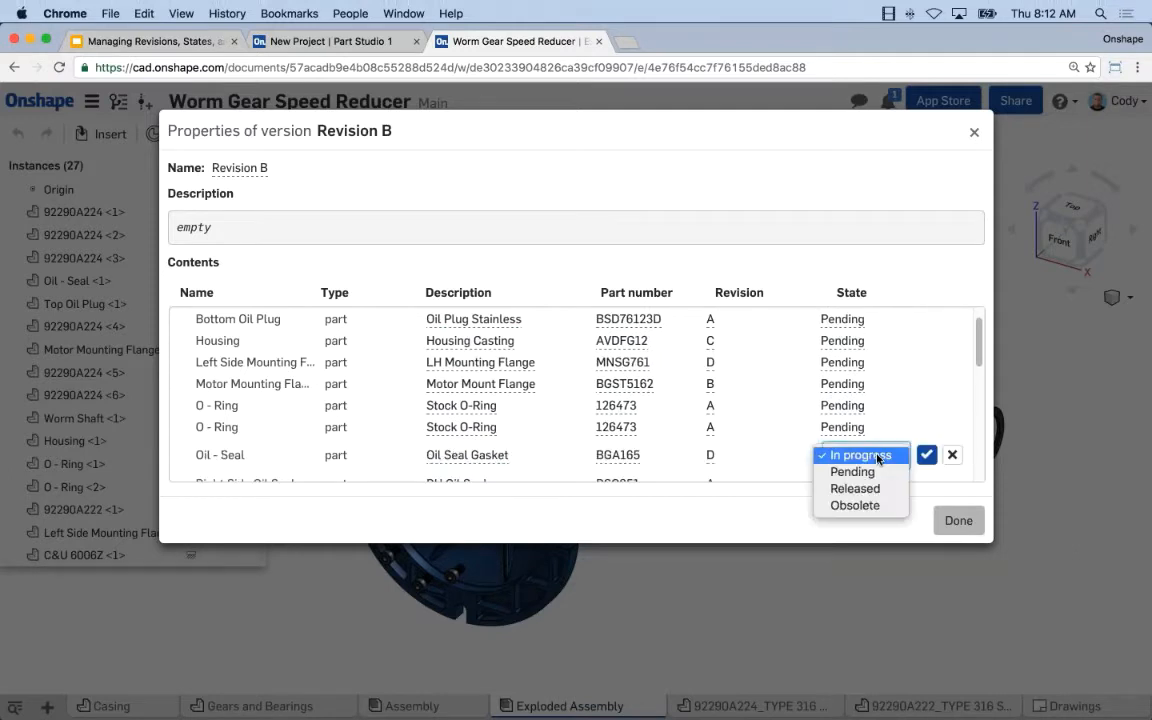
click(860, 471)
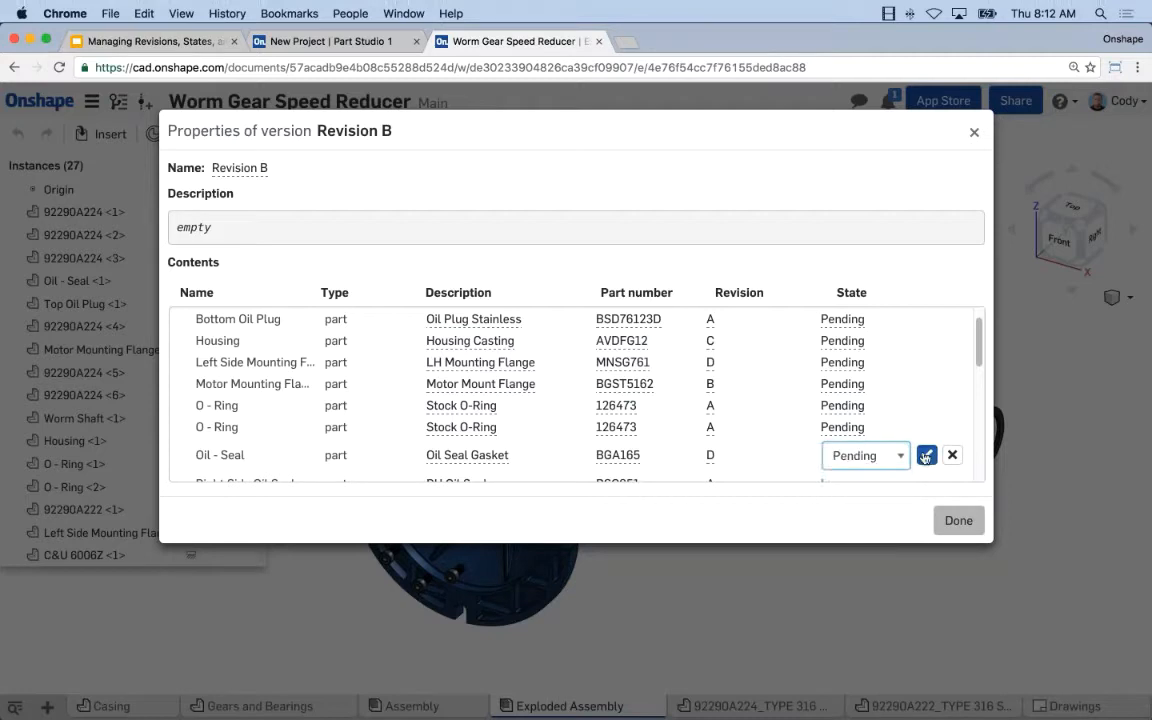
click(926, 455)
scroll(915, 400, down, 5)
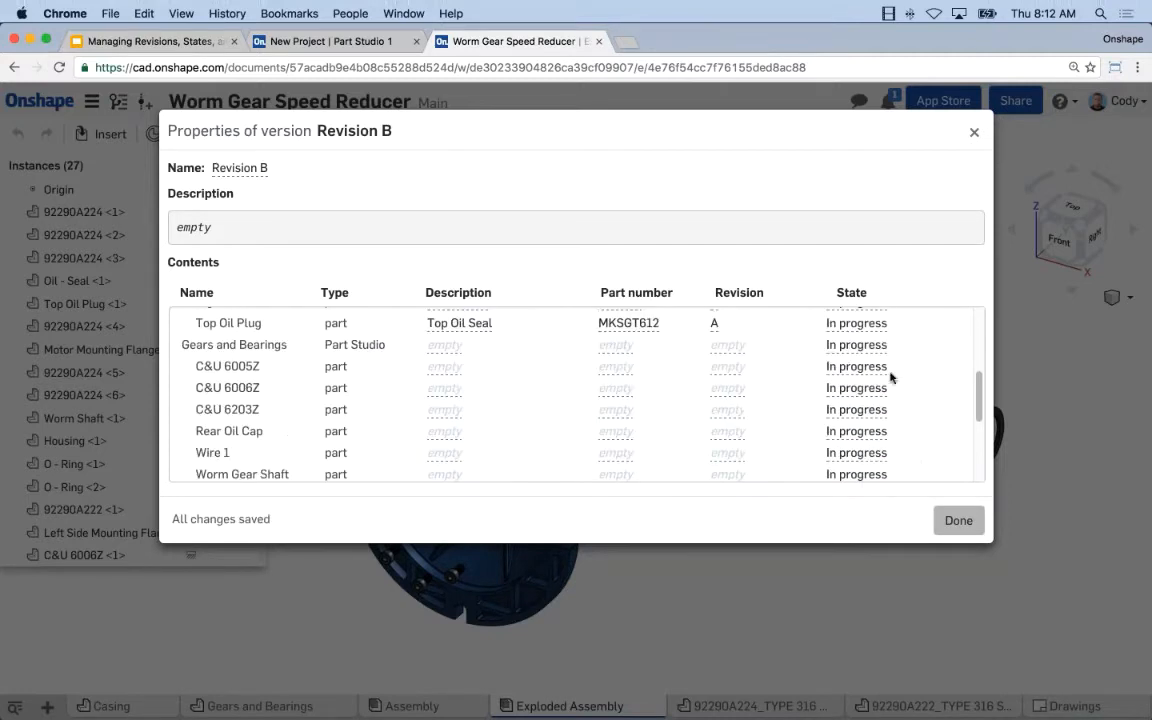
scroll(890, 376, up, 3)
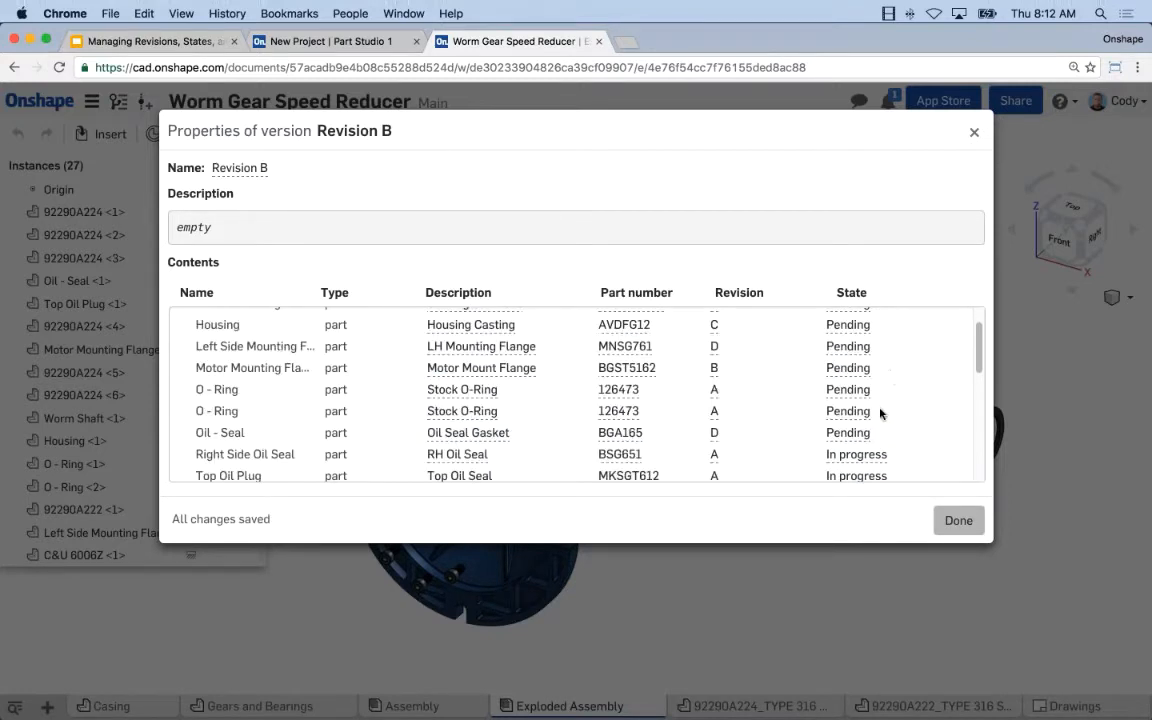
scroll(880, 413, up, 2)
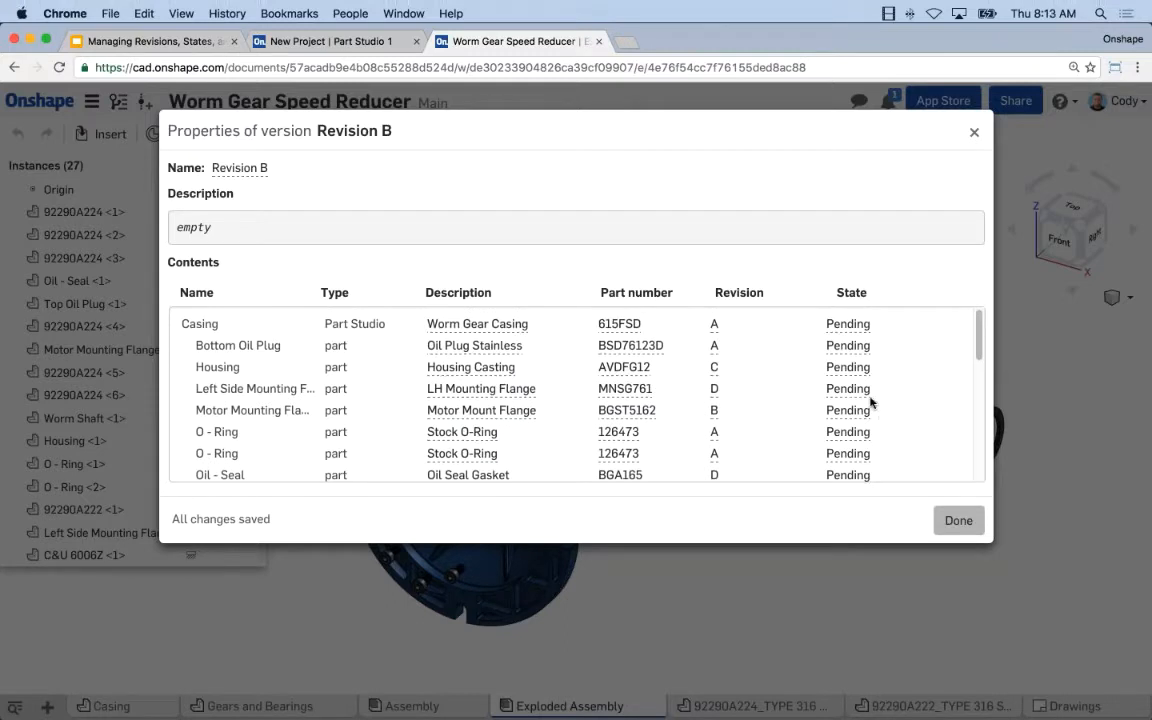
click(958, 521)
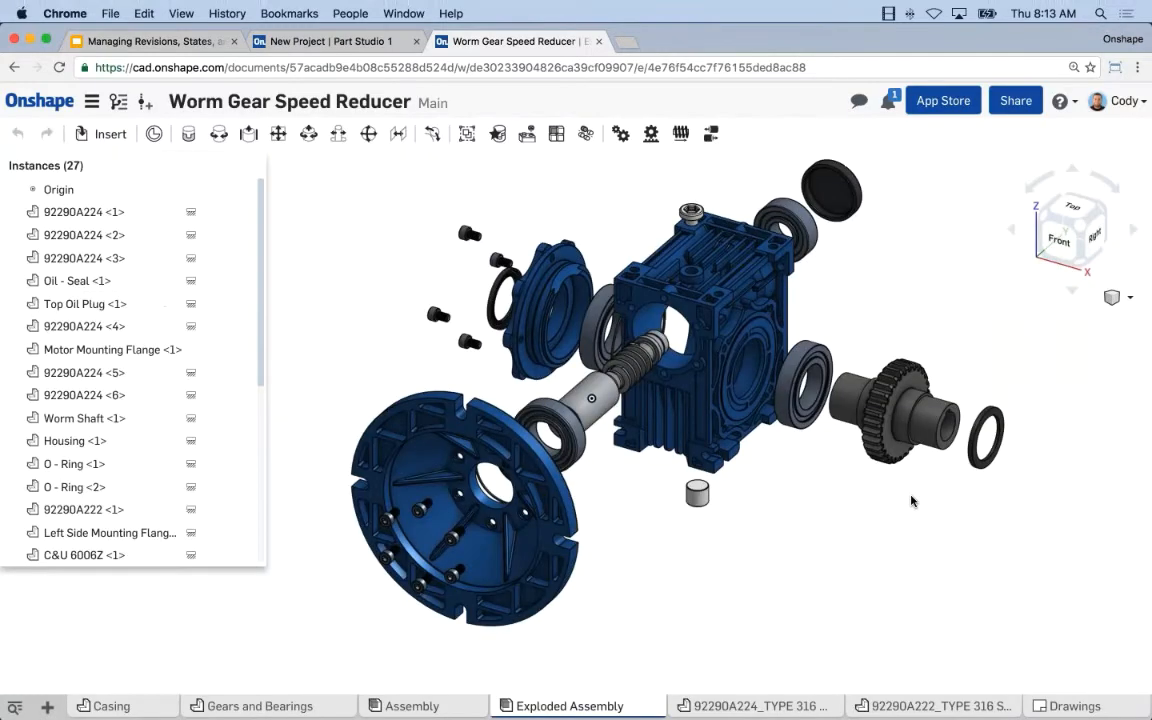
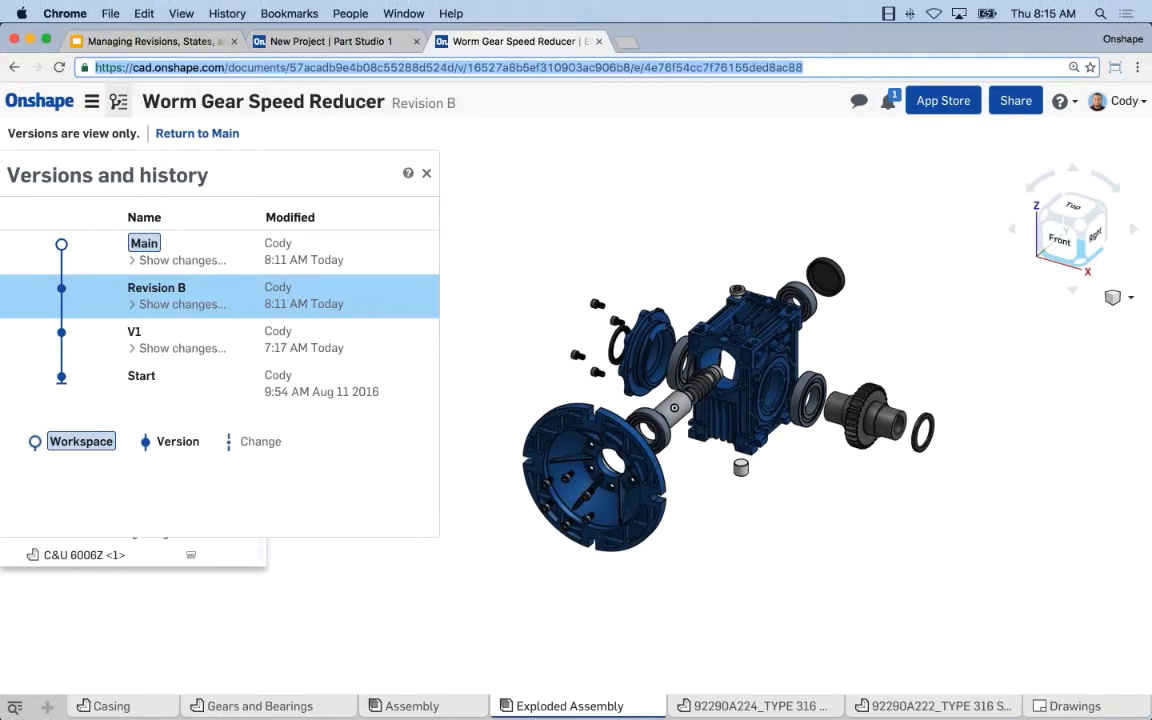
Return from the Revision B version to the Main workspace and create version V3 with its properties open for editing
click(426, 173)
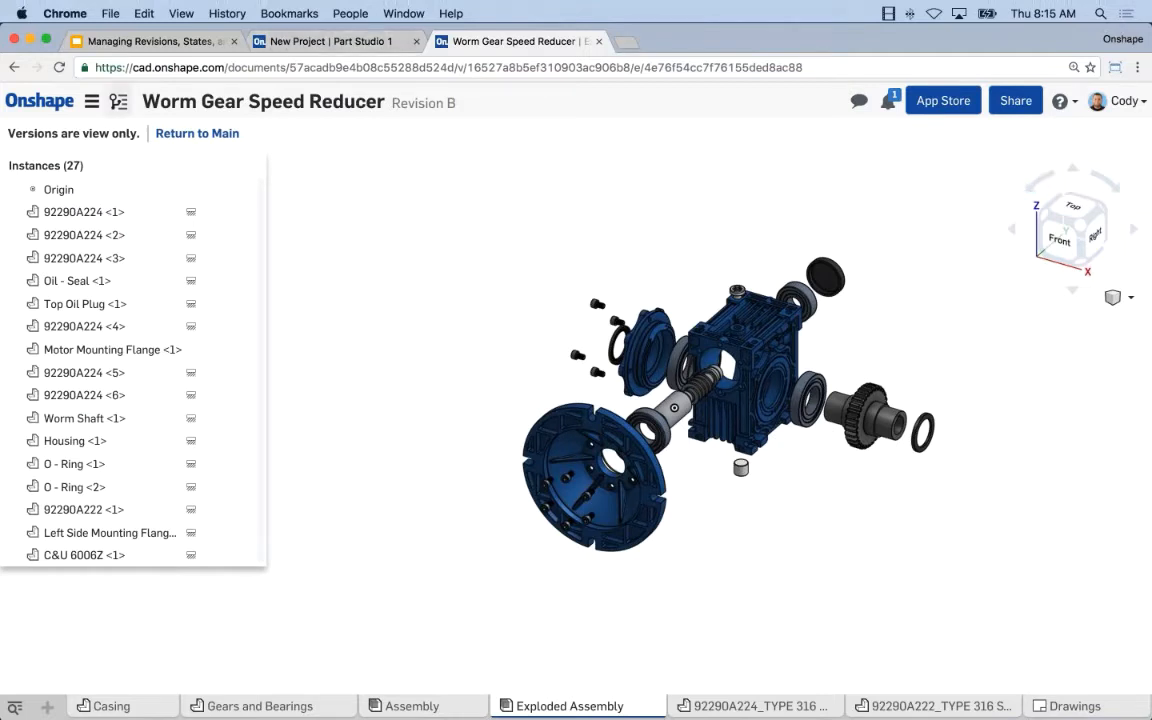
click(203, 135)
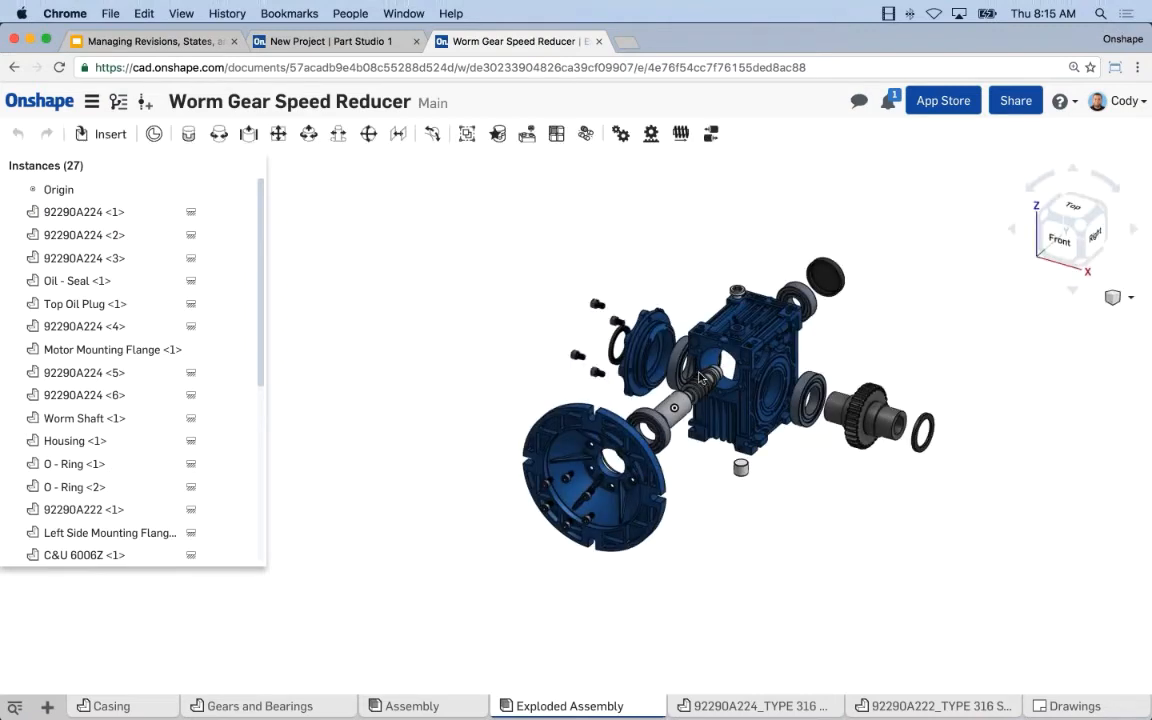
scroll(710, 385, down, 2)
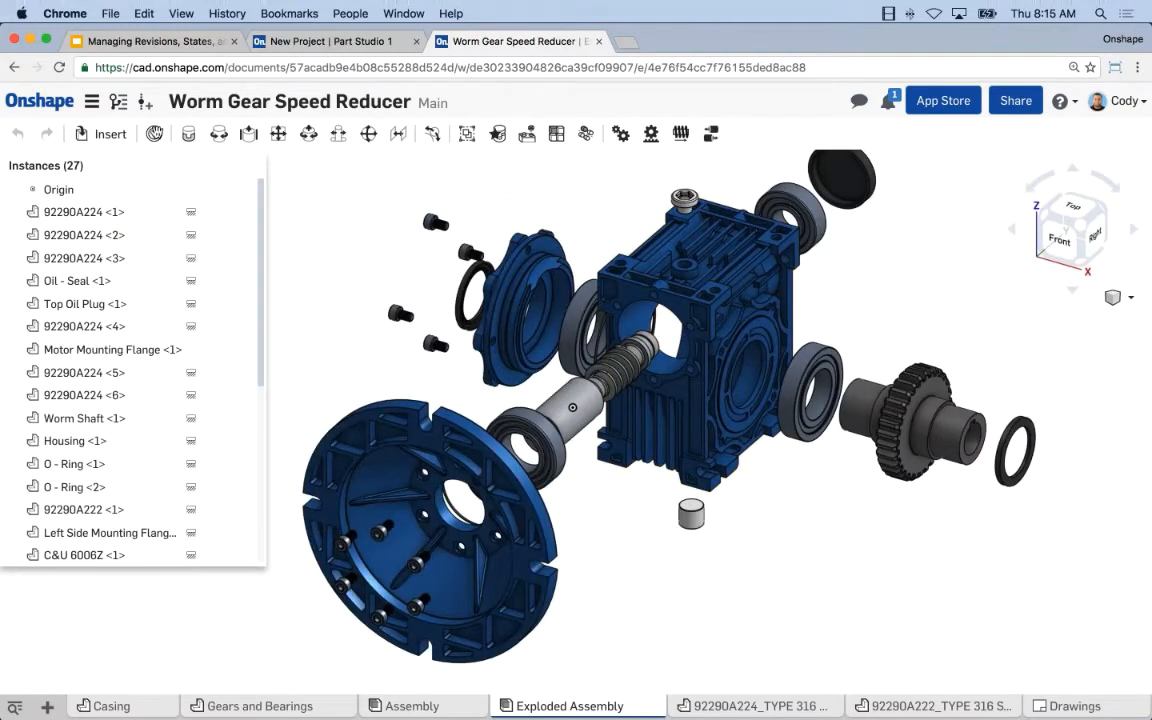
click(143, 101)
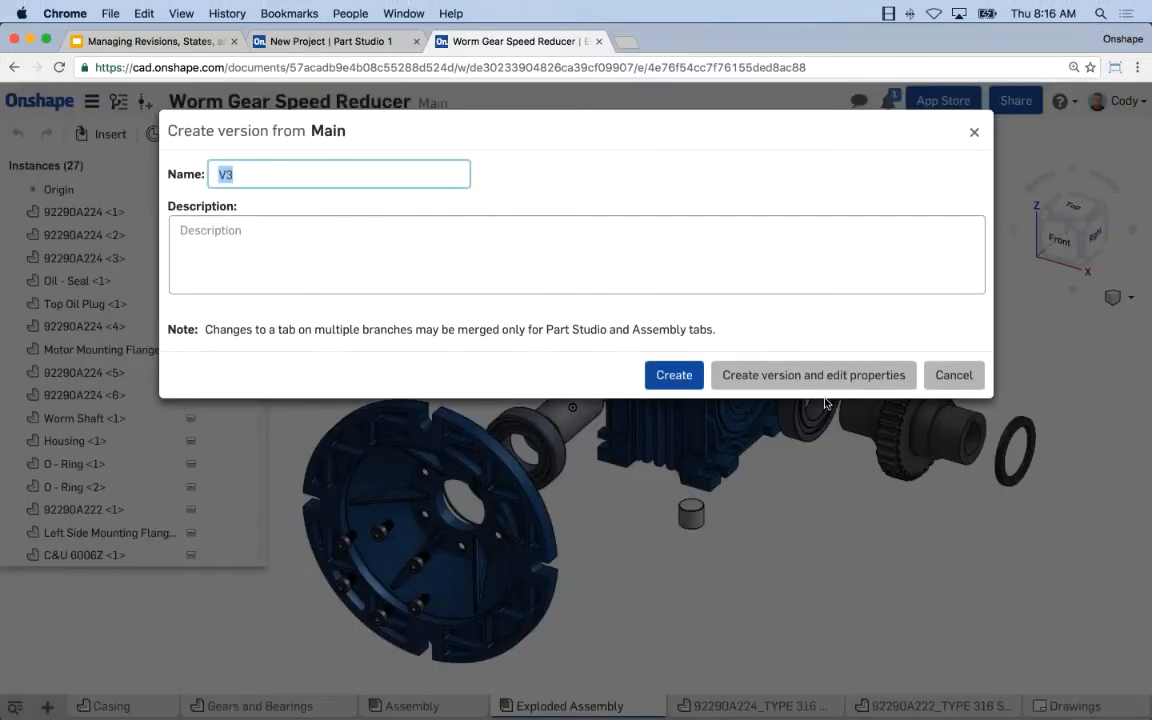
click(741, 363)
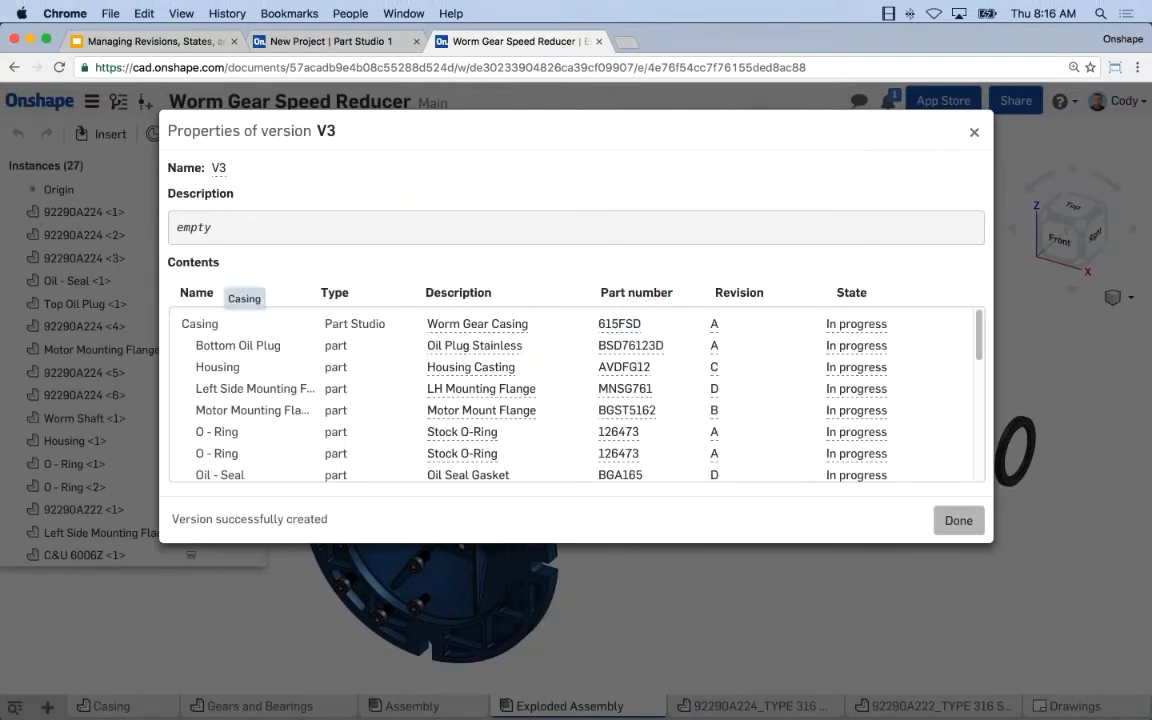
Try to change the states of the items from Casing through Motor Mounting Flange together in the V3 properties, and close the properties
click(868, 324)
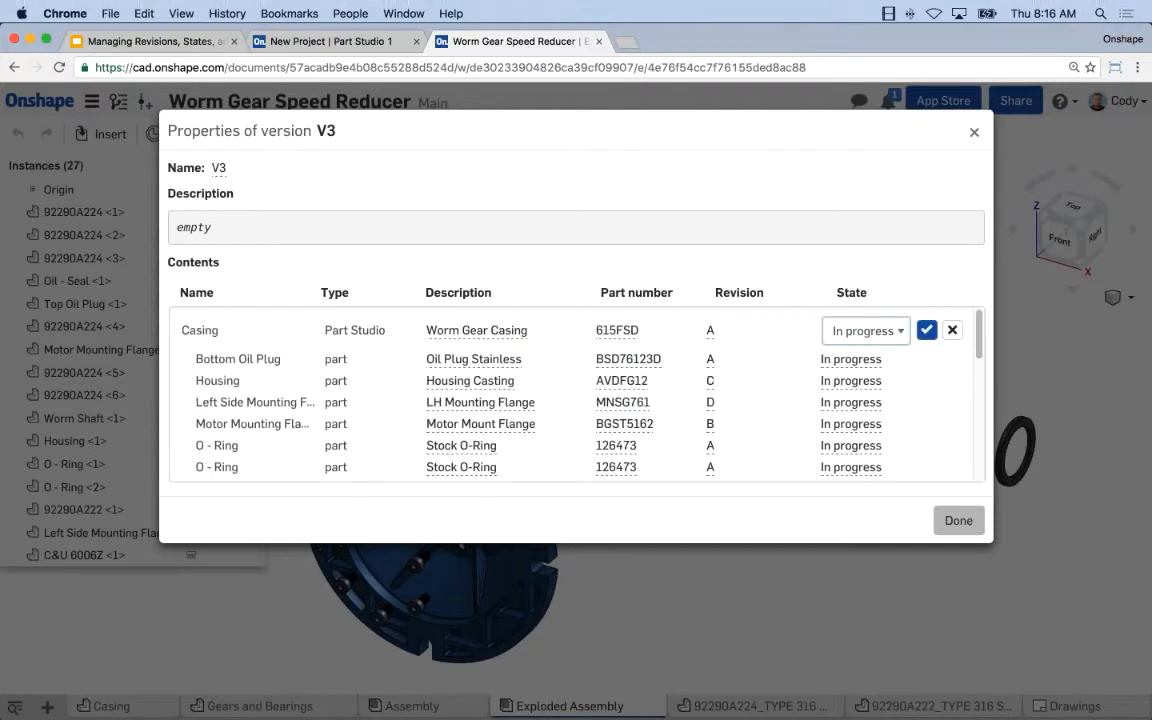
shift+click(865, 424)
click(900, 418)
click(858, 433)
click(927, 416)
key(Escape)
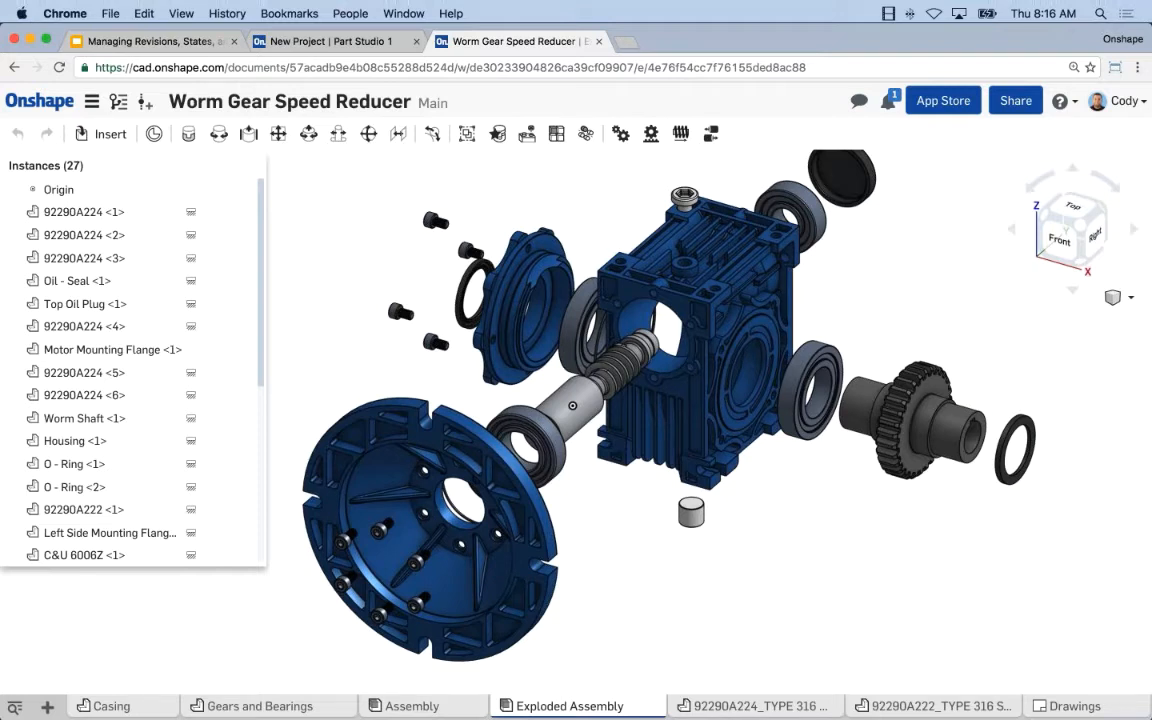
Set up an ownership transfer of the Worm Gear Speed Reducer to an individual as Owner, and close the share settings without transferring
key(super+Tab)
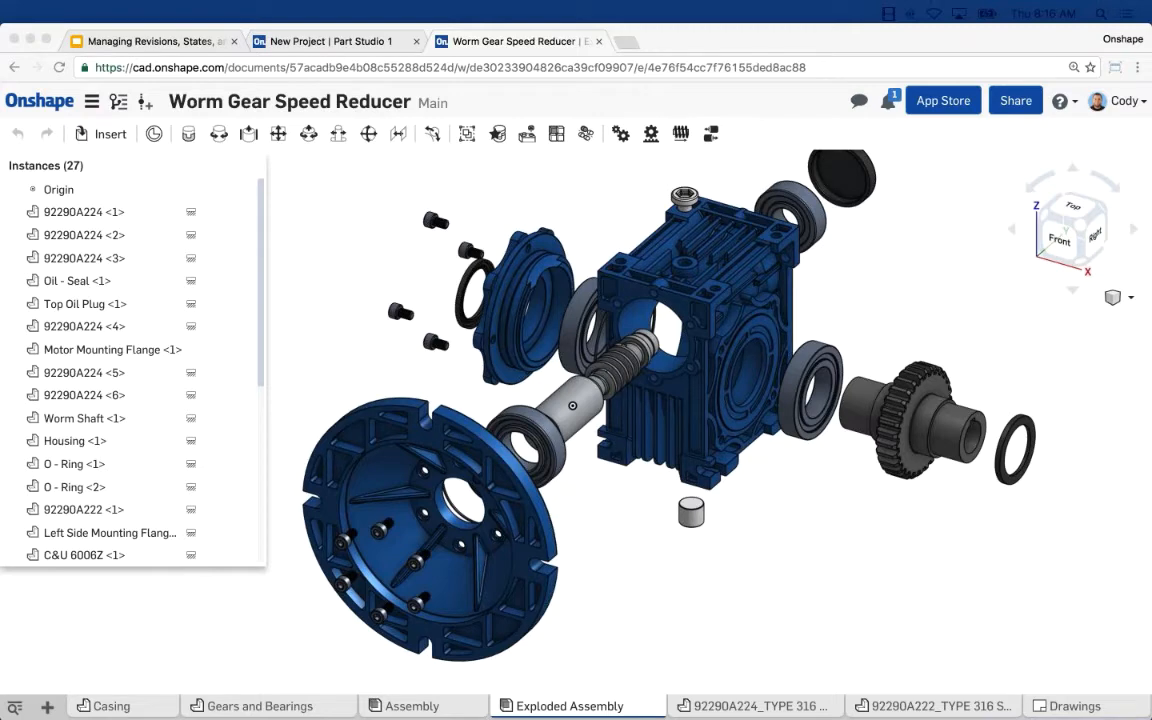
click(1015, 105)
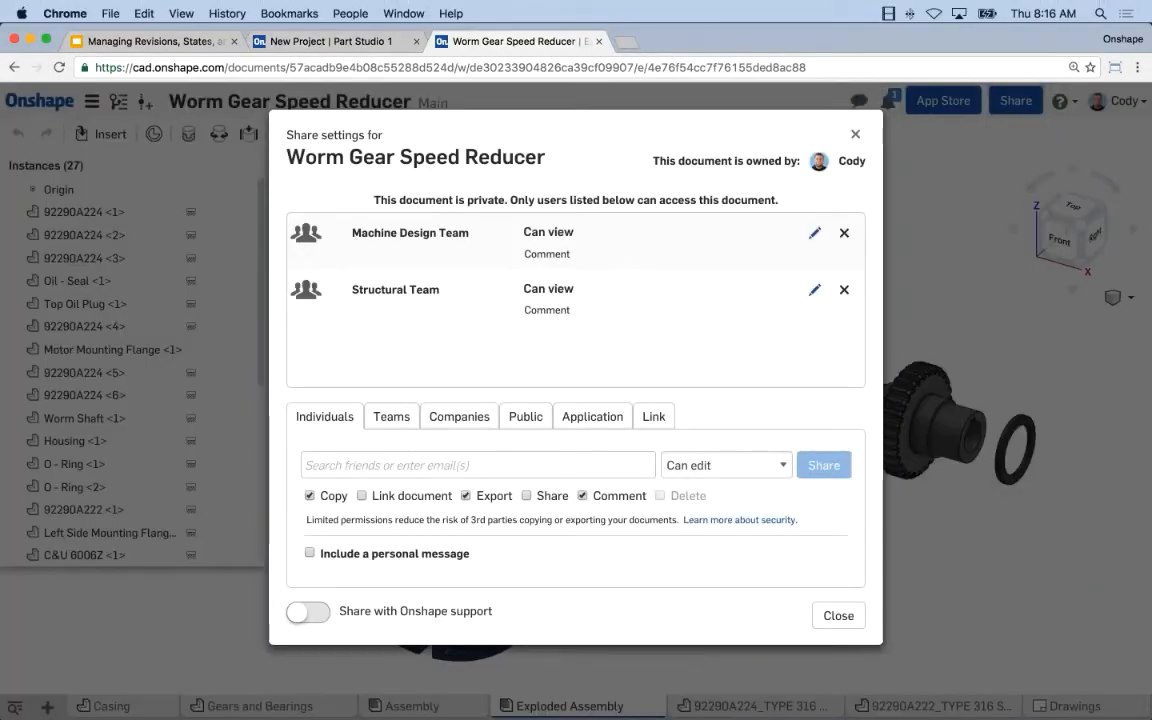
click(442, 466)
text(ca)
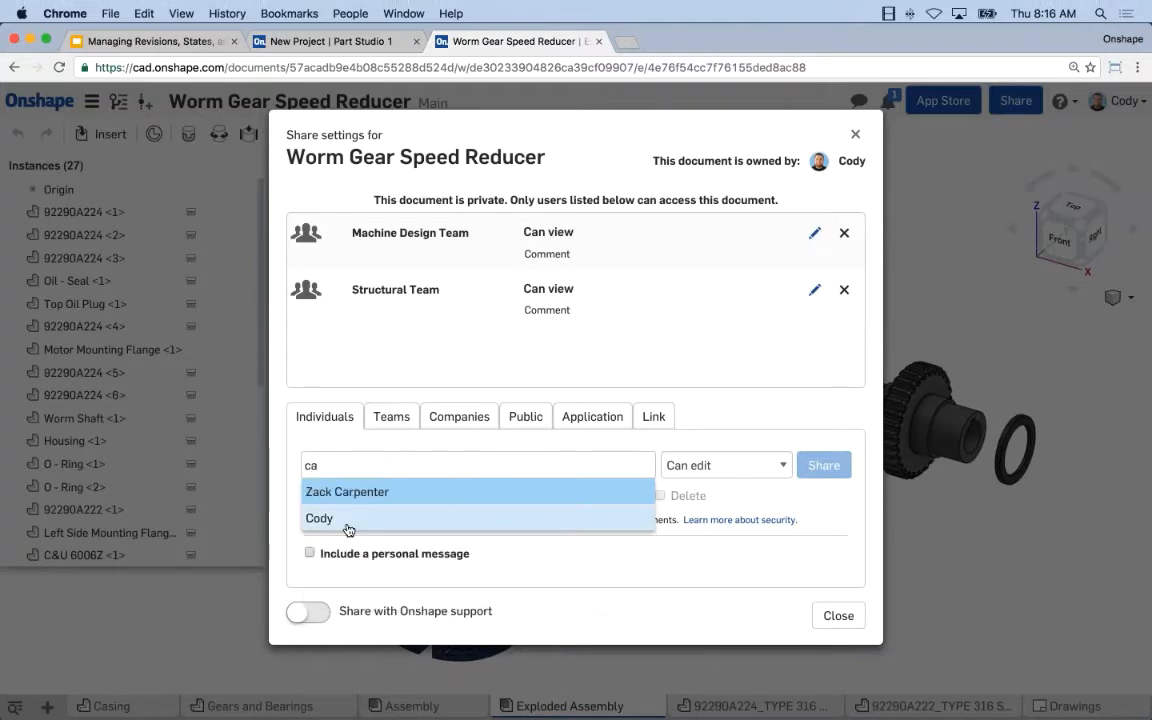
click(348, 519)
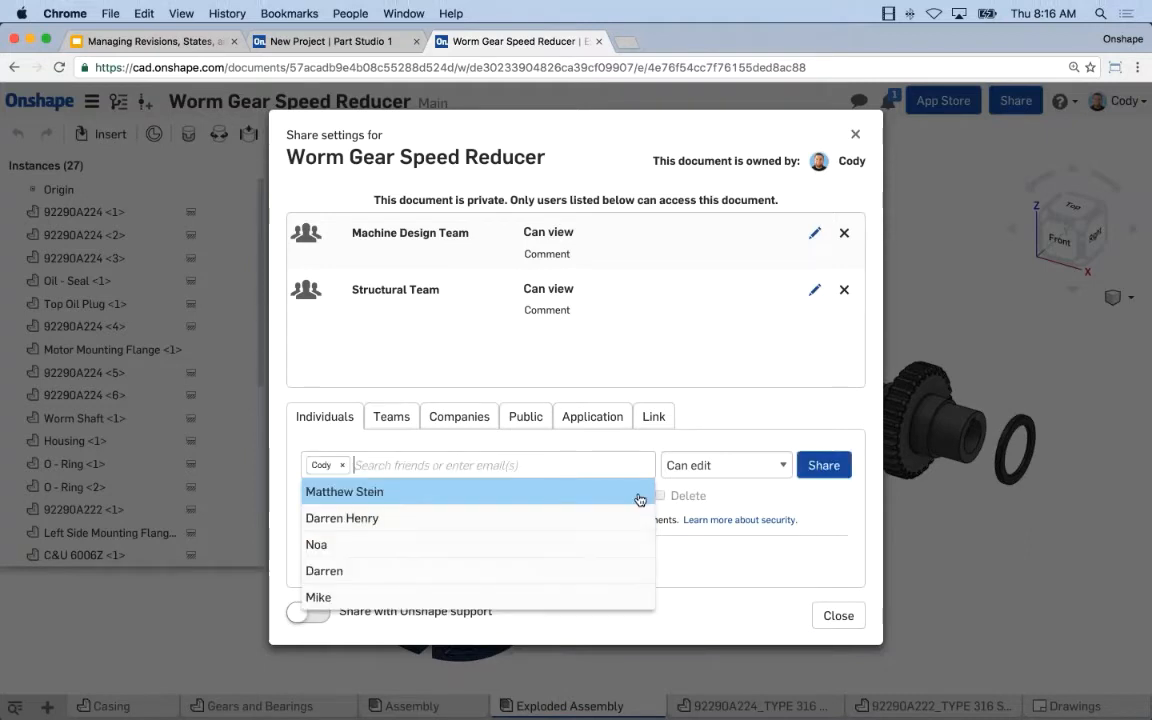
click(720, 466)
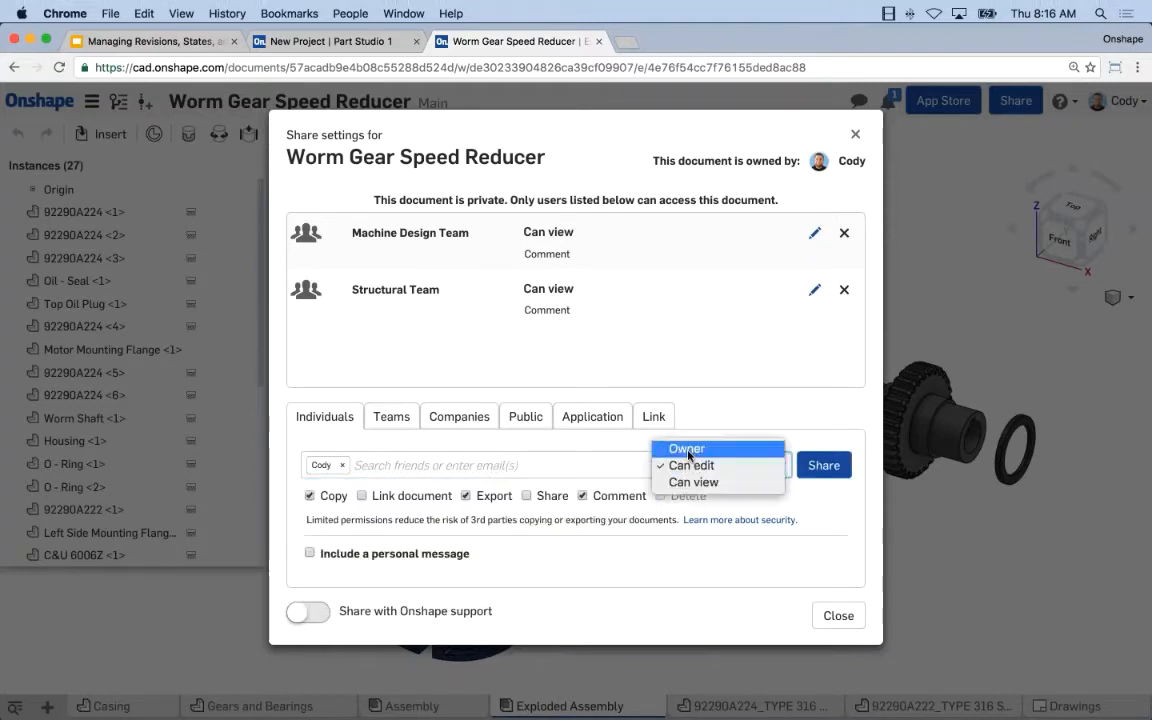
click(688, 450)
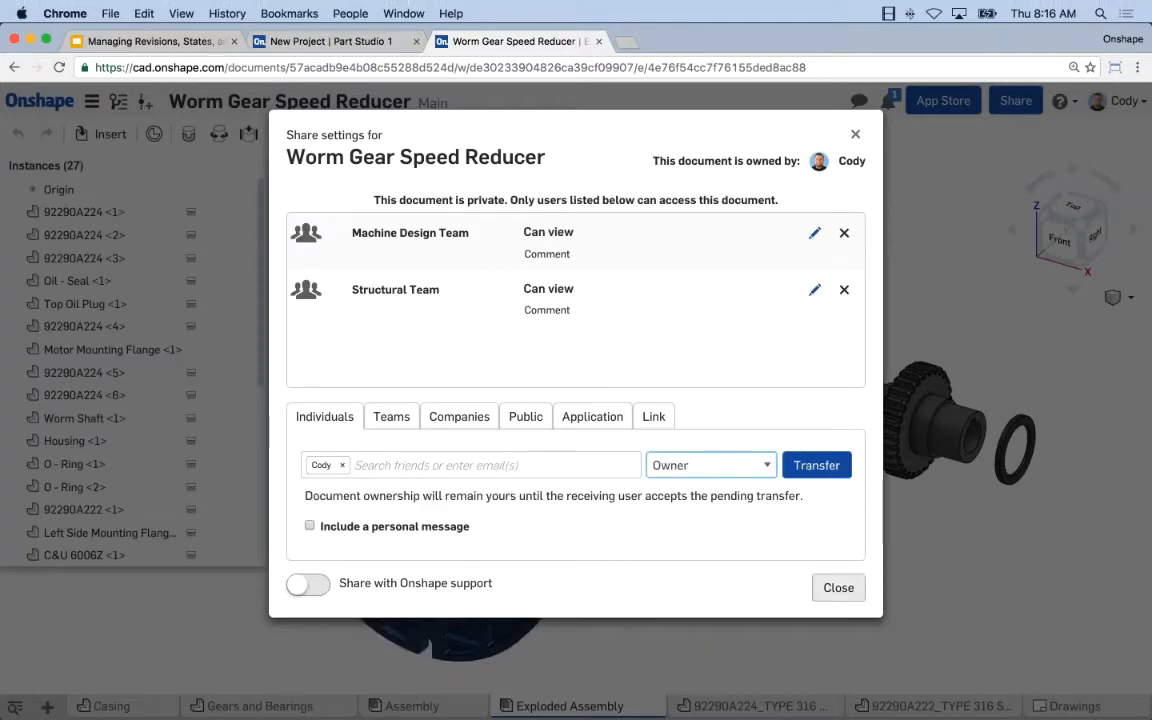
click(840, 589)
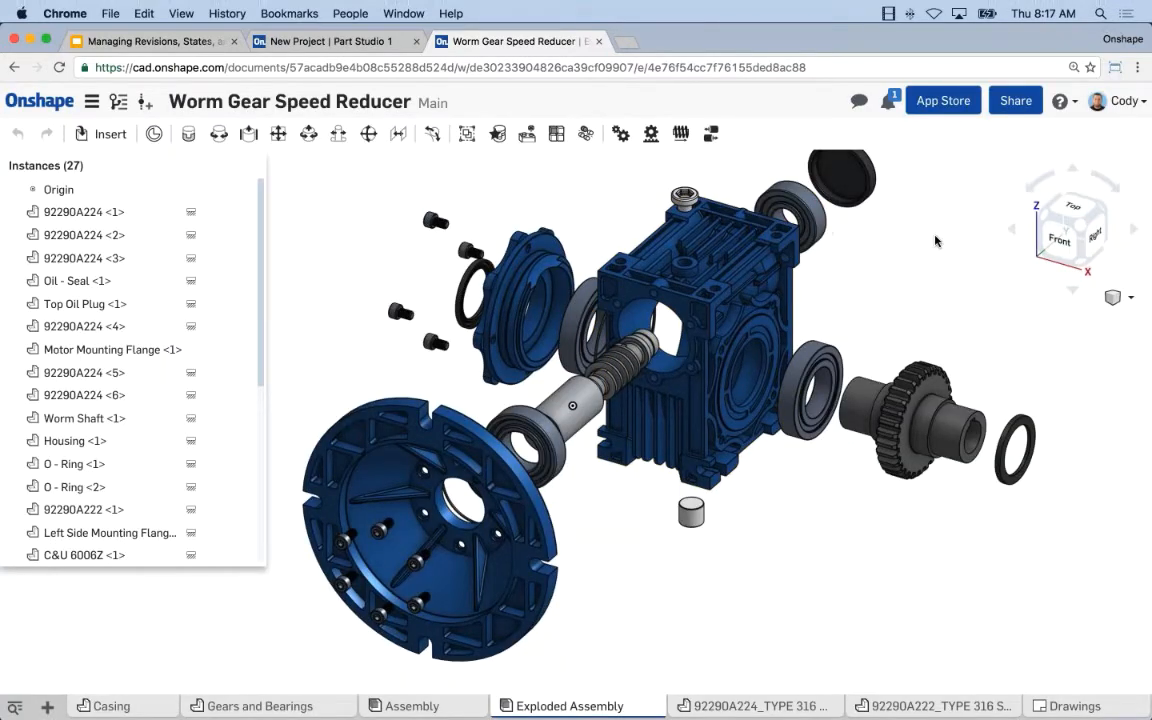
Review the Teams and Company pages in the account settings, and return to the recently opened documents list
scroll(936, 245, down, 2)
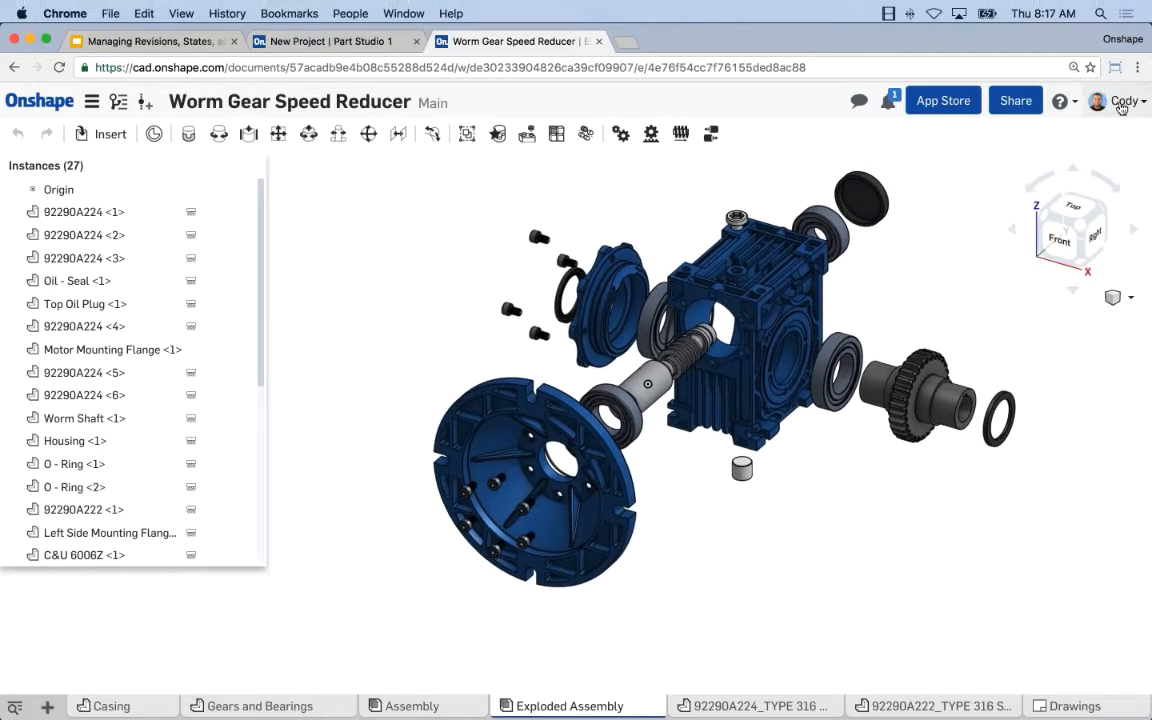
click(1122, 104)
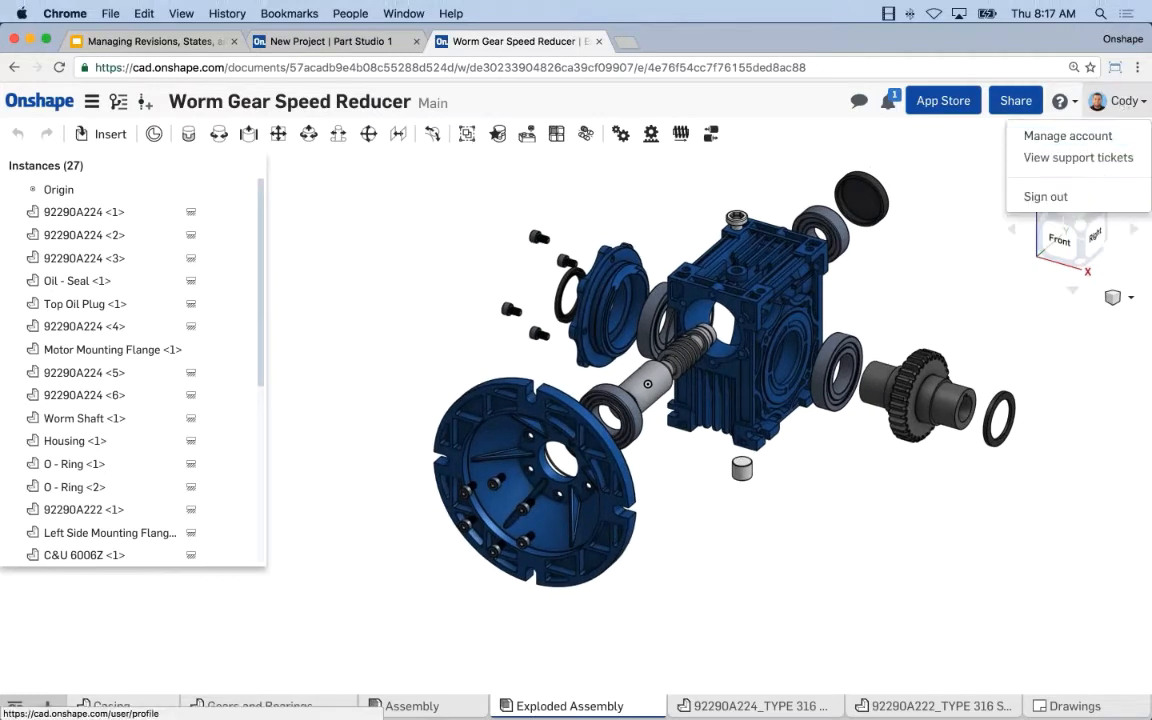
click(1067, 136)
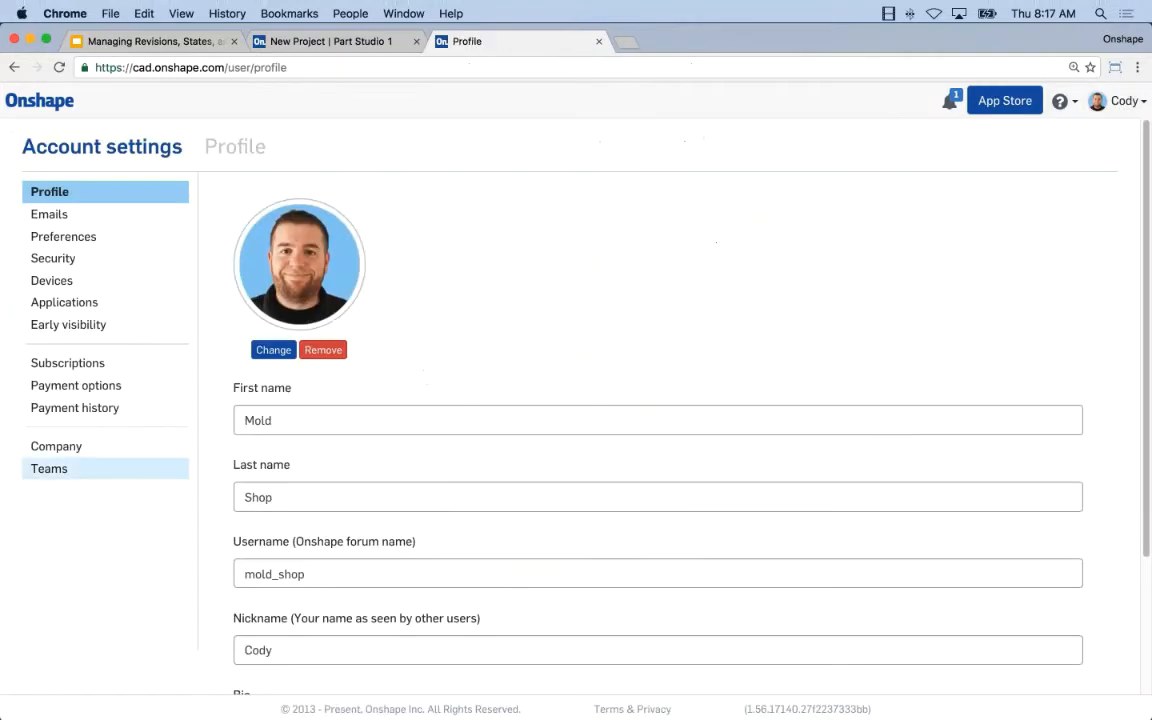
click(62, 469)
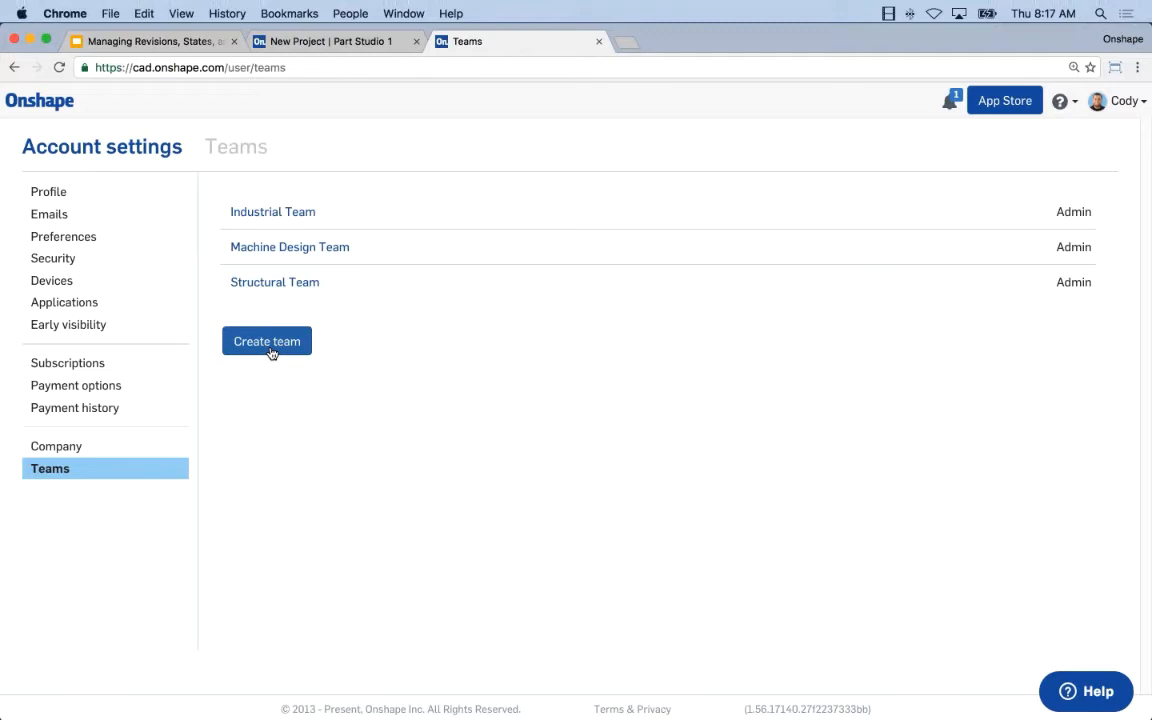
click(114, 452)
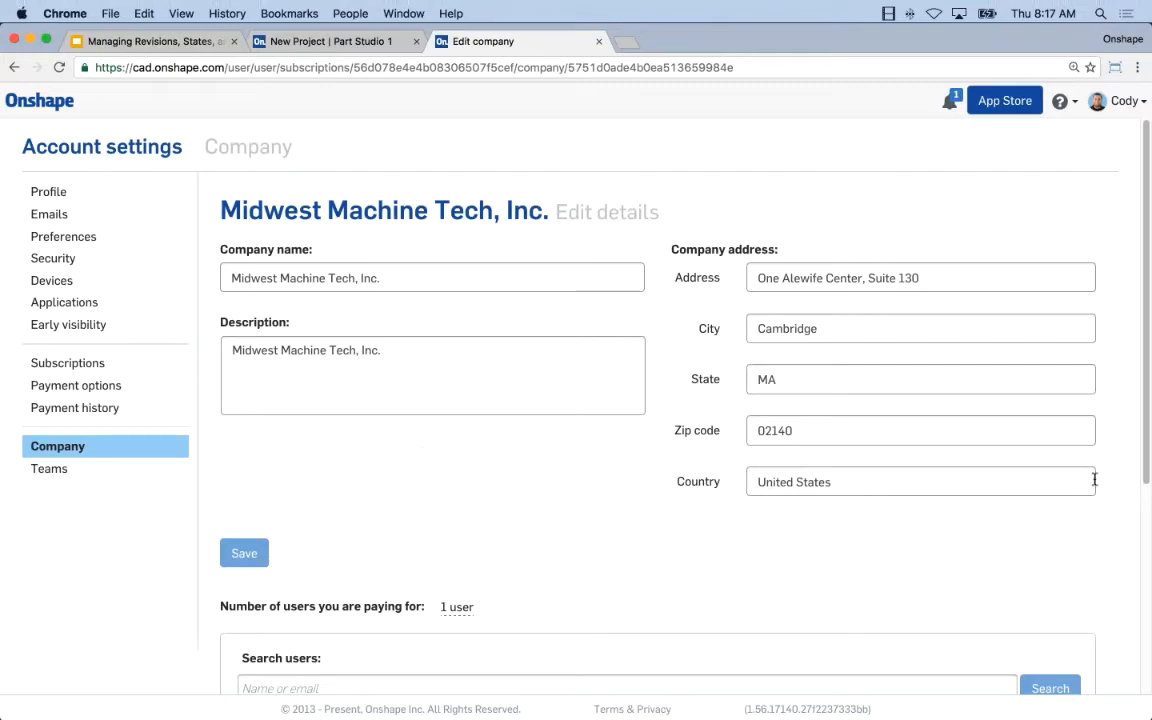
click(48, 191)
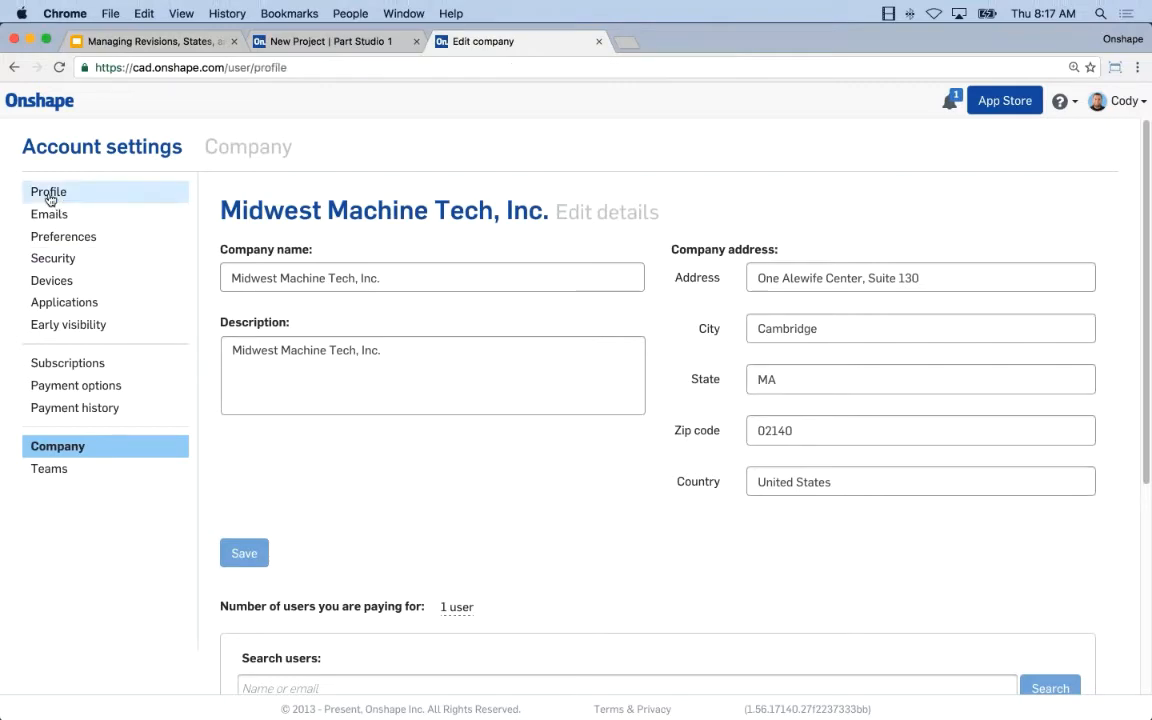
click(62, 106)
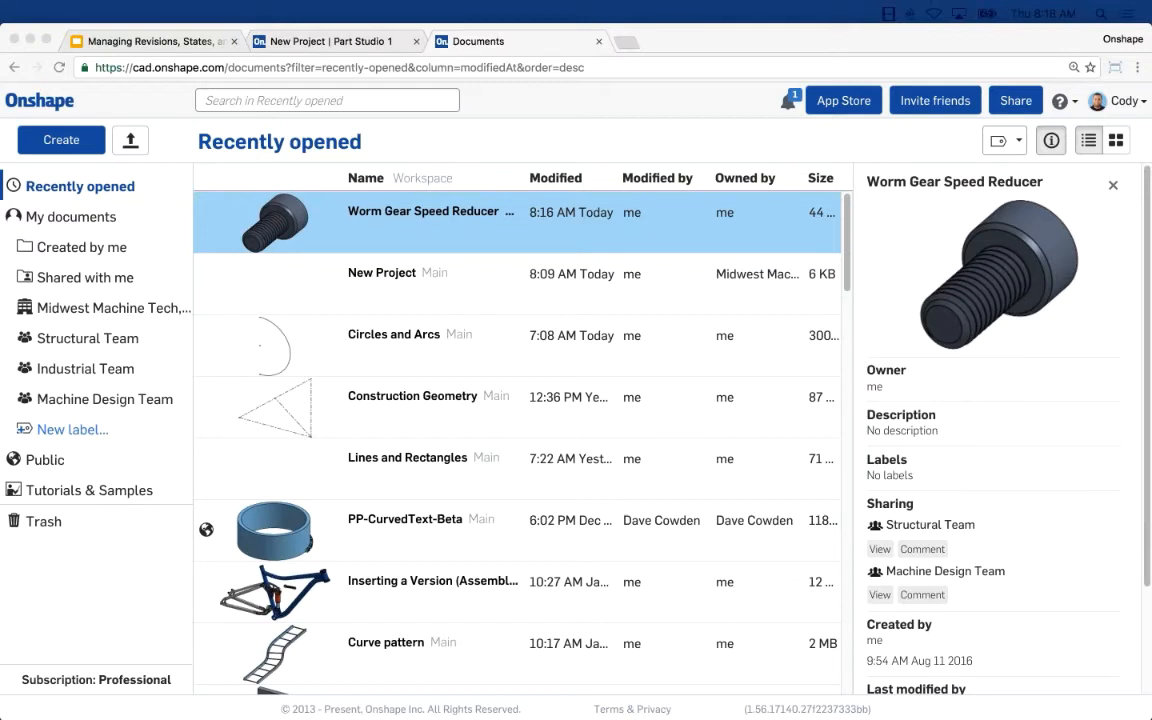
click(594, 141)
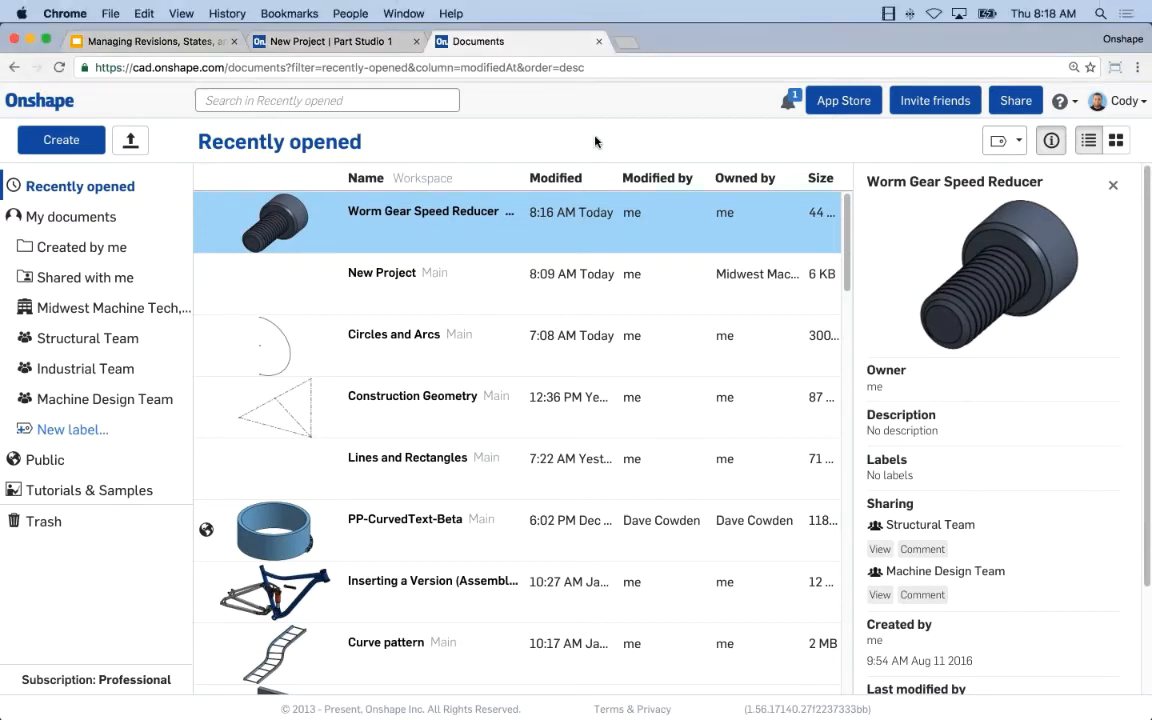
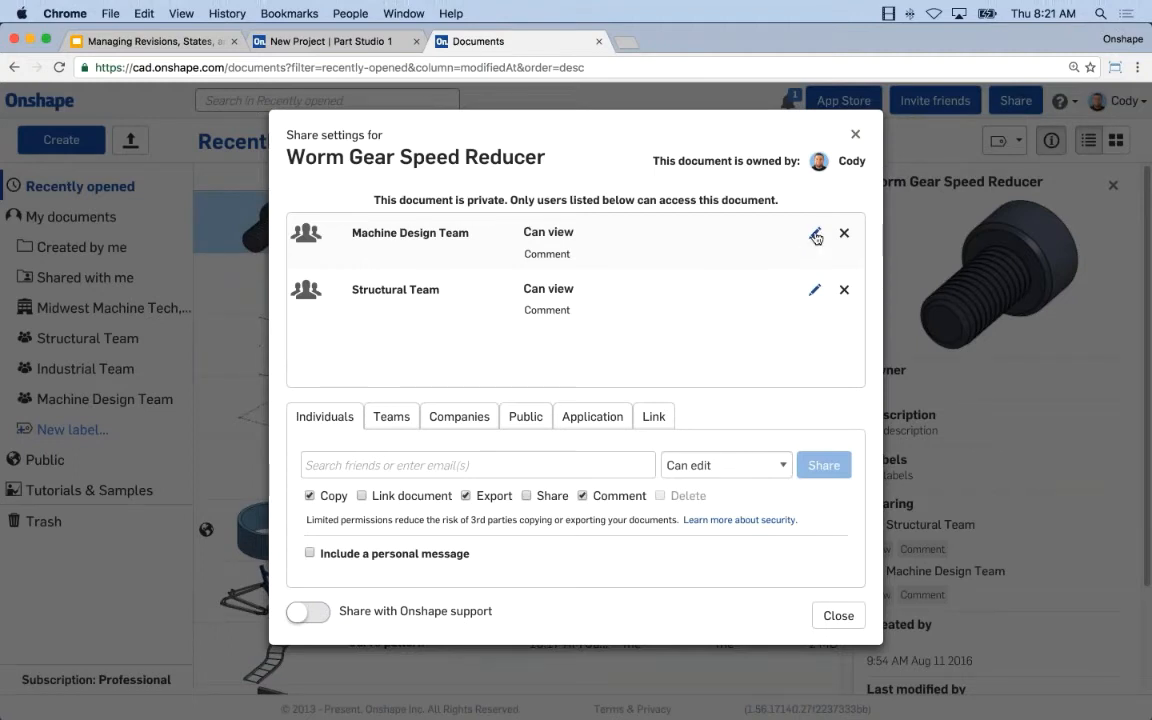
Set the Machine Design Team's permission on the Worm Gear Speed Reducer to Can edit and close the share settings
click(816, 236)
click(592, 236)
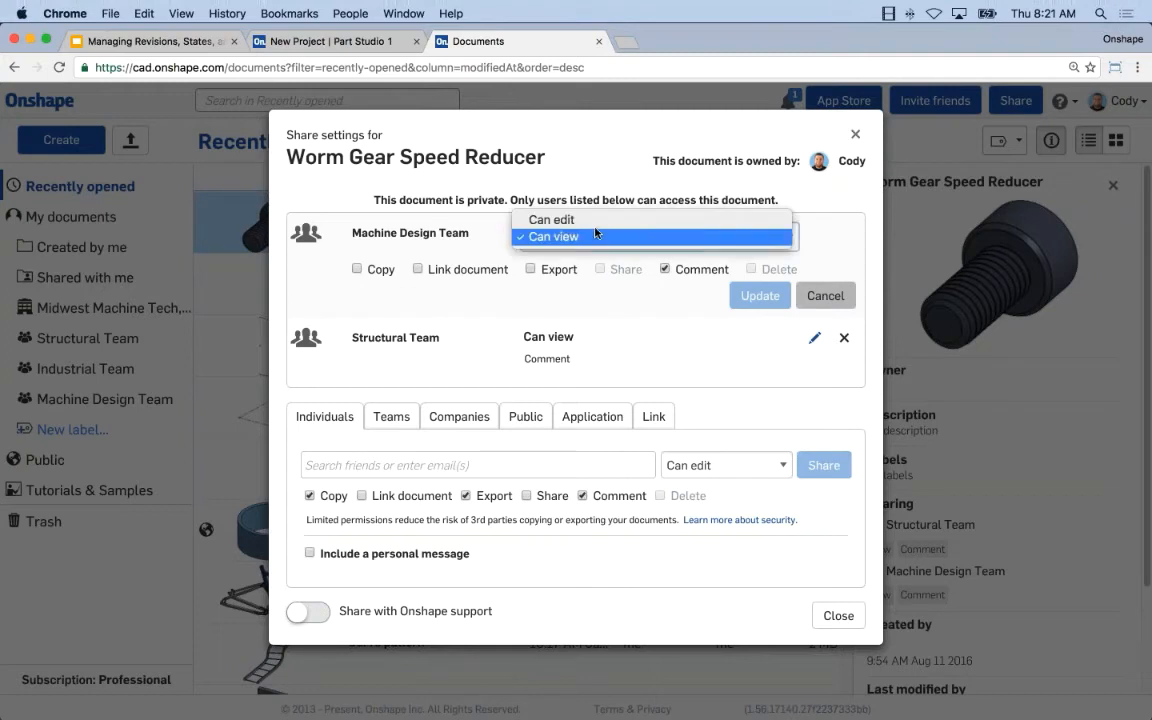
click(592, 220)
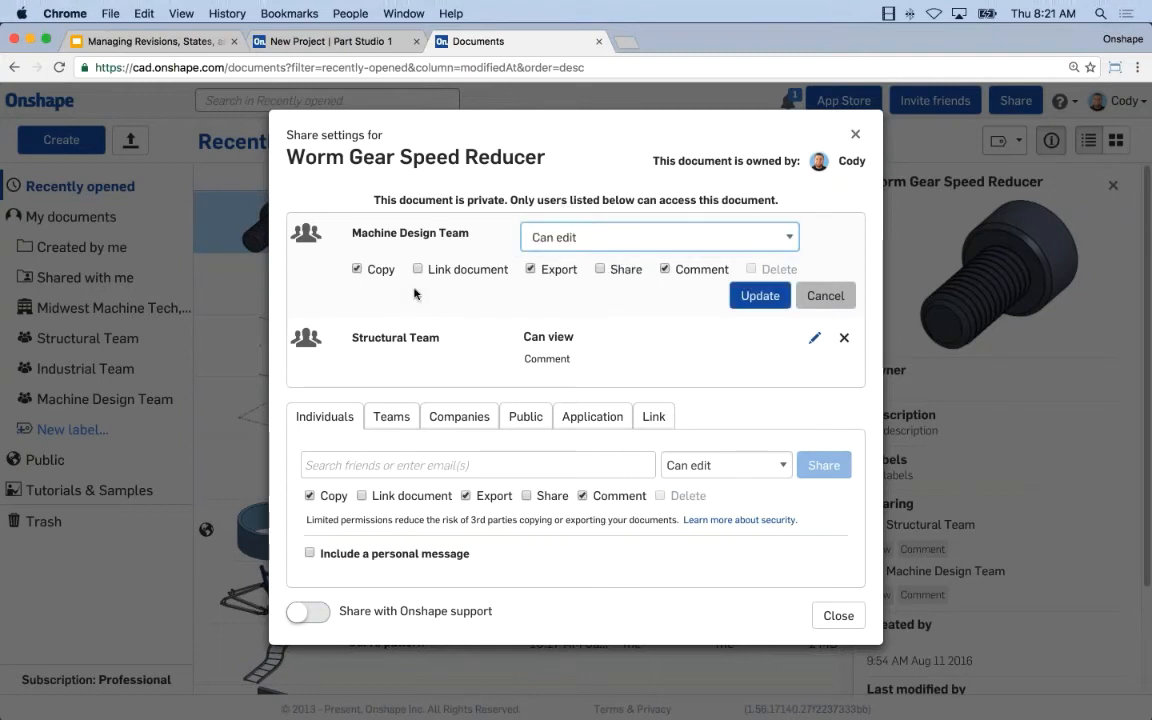
click(760, 295)
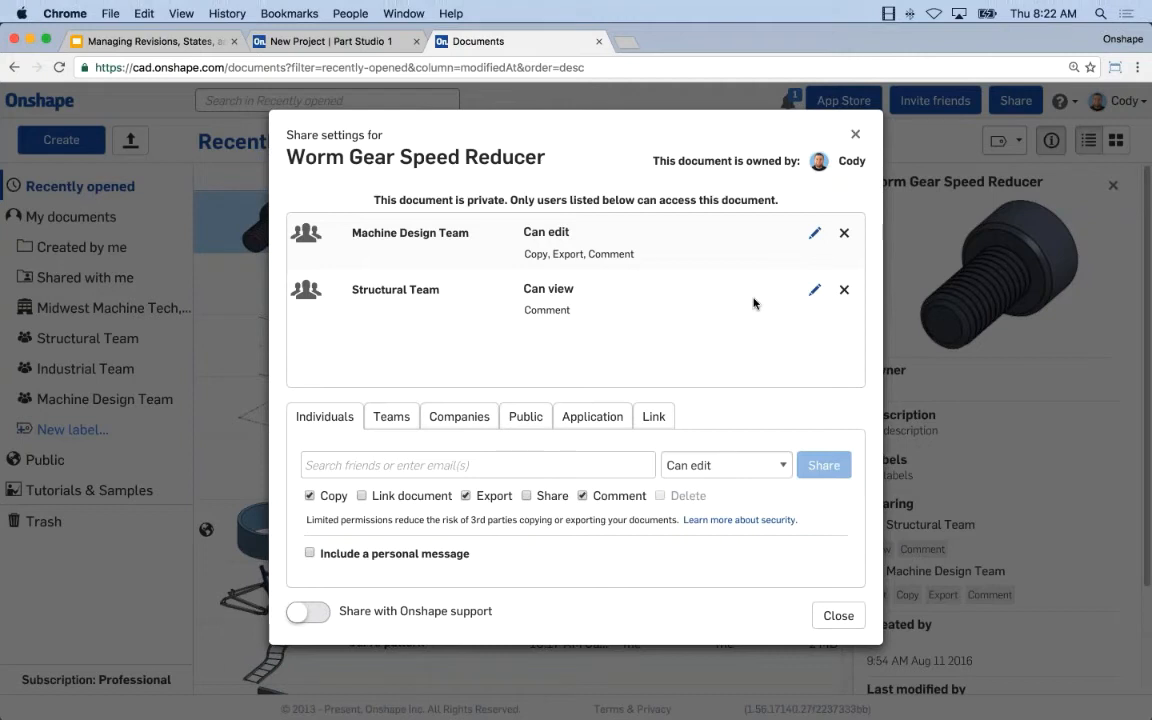
click(855, 136)
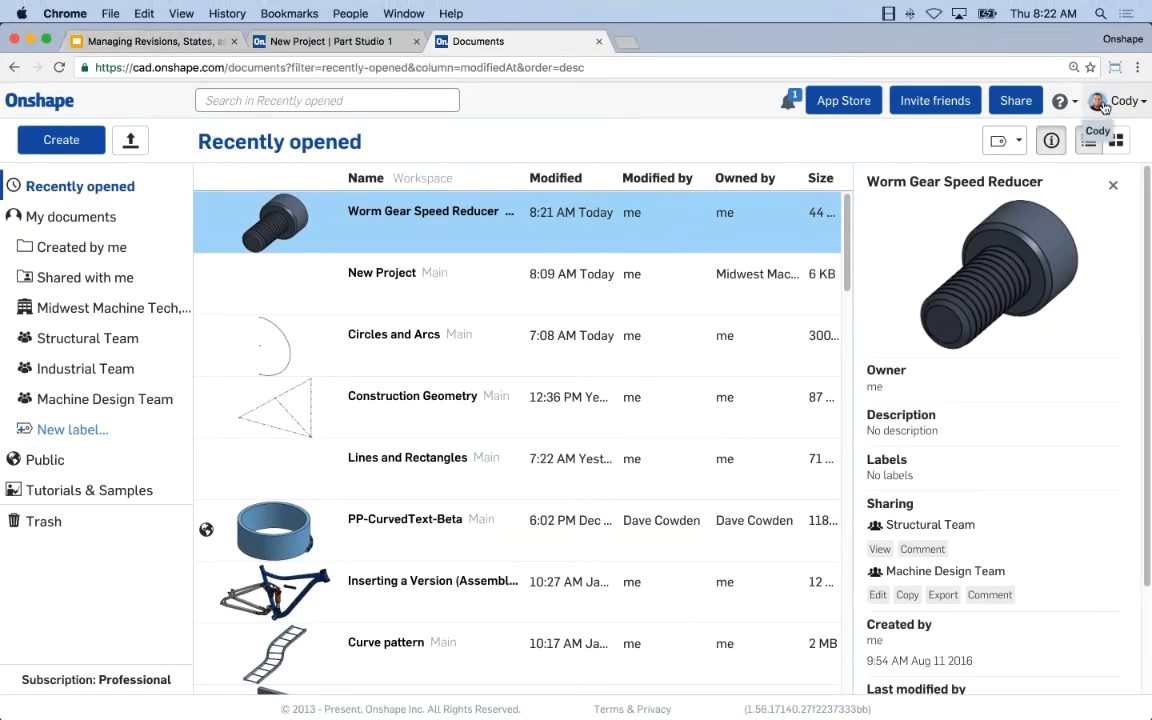
Open the Company page in the account settings and examine the company details and its user list
click(1103, 103)
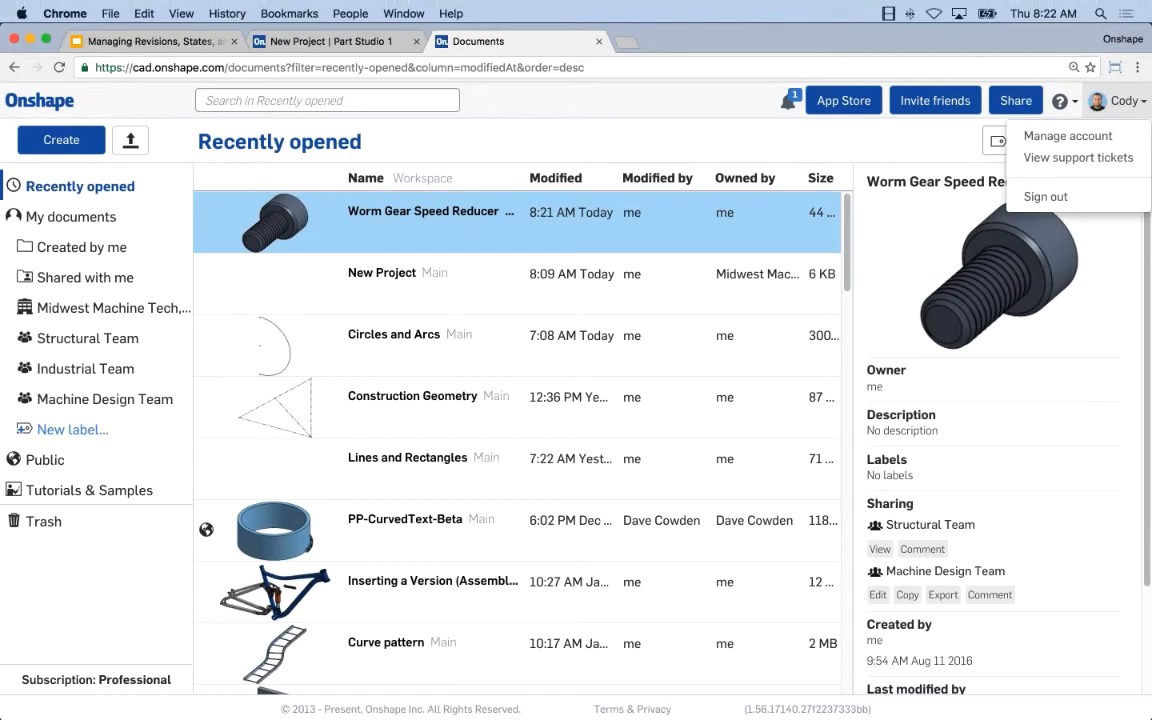
click(1050, 138)
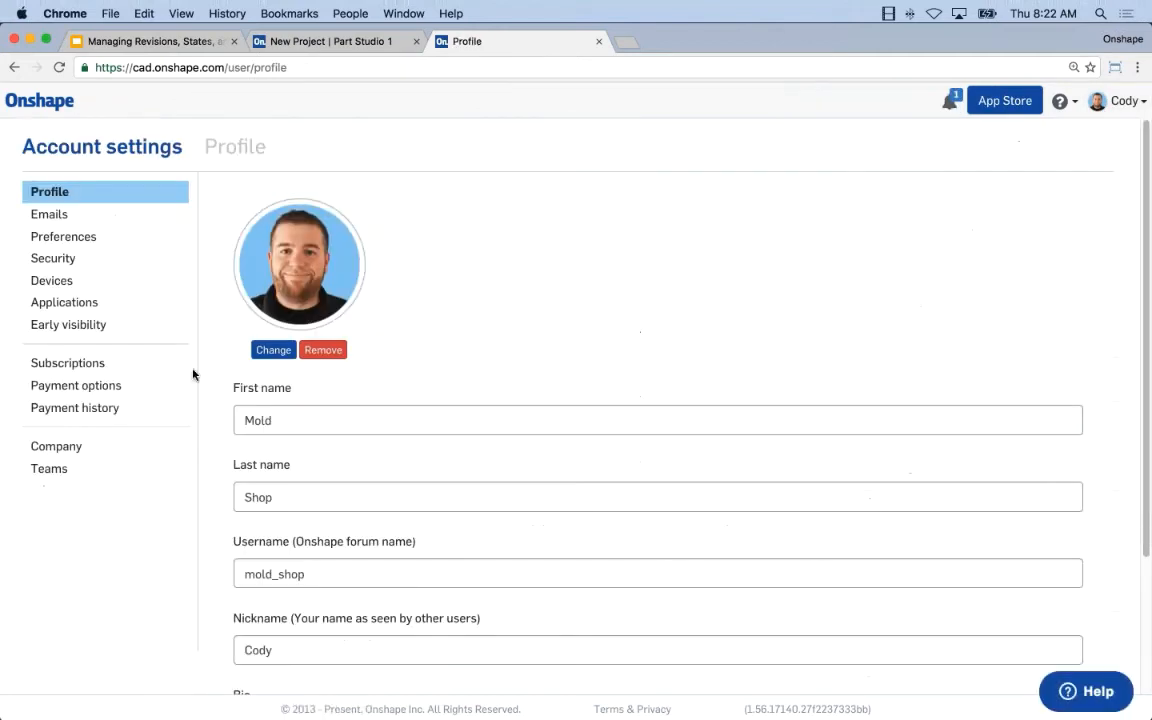
click(100, 446)
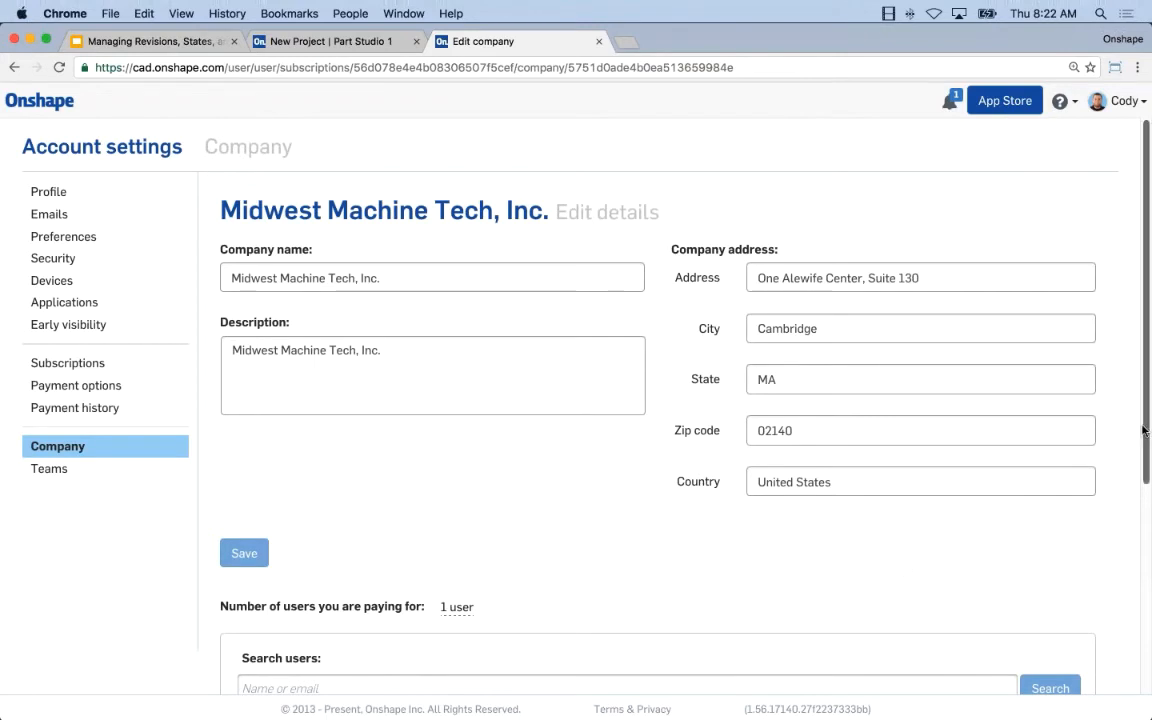
scroll(977, 522, down, 5)
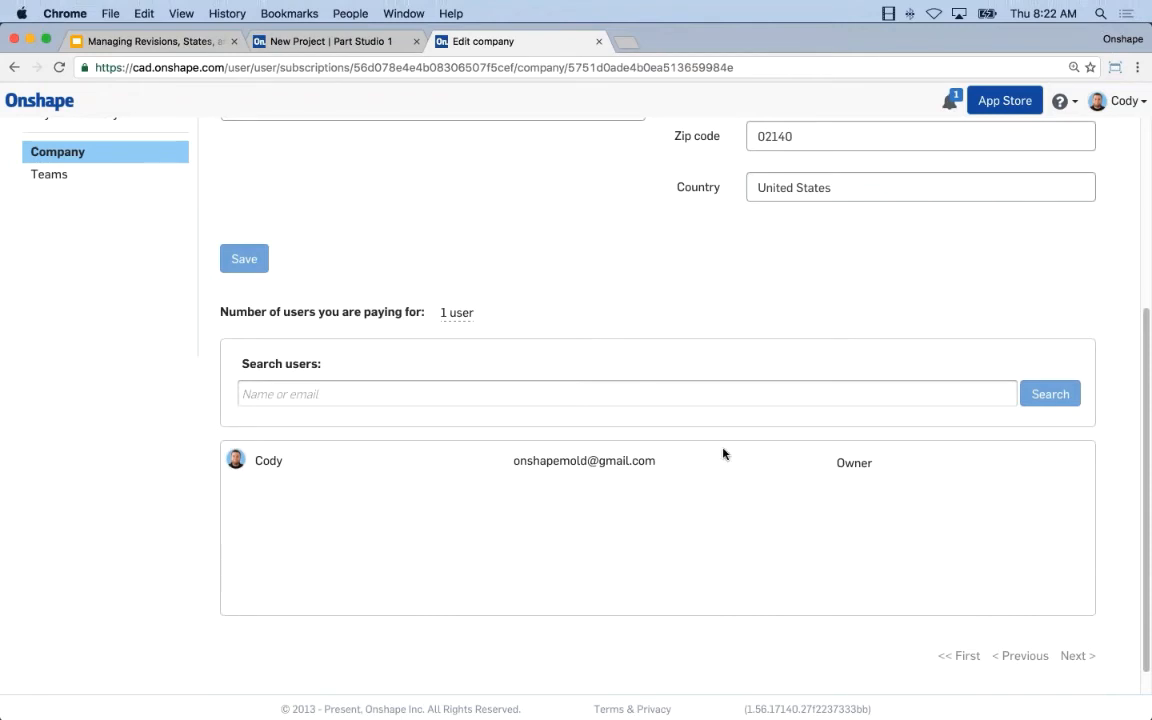
scroll(1144, 380, up, 5)
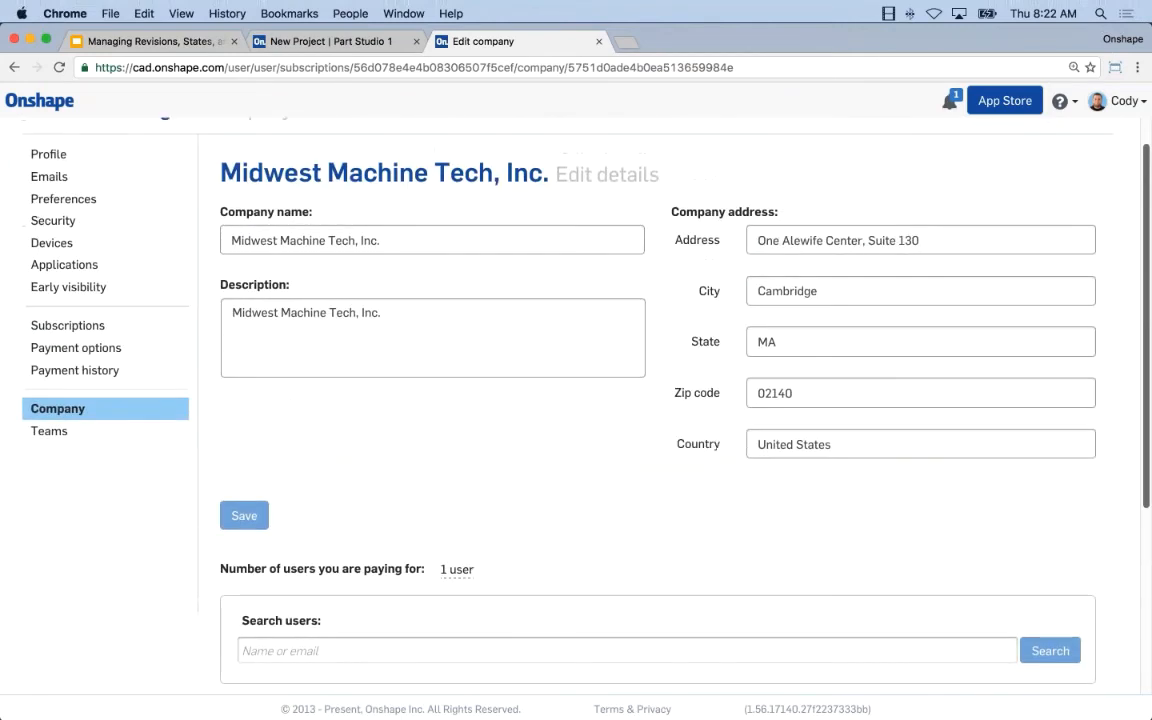
scroll(576, 400, down, 3)
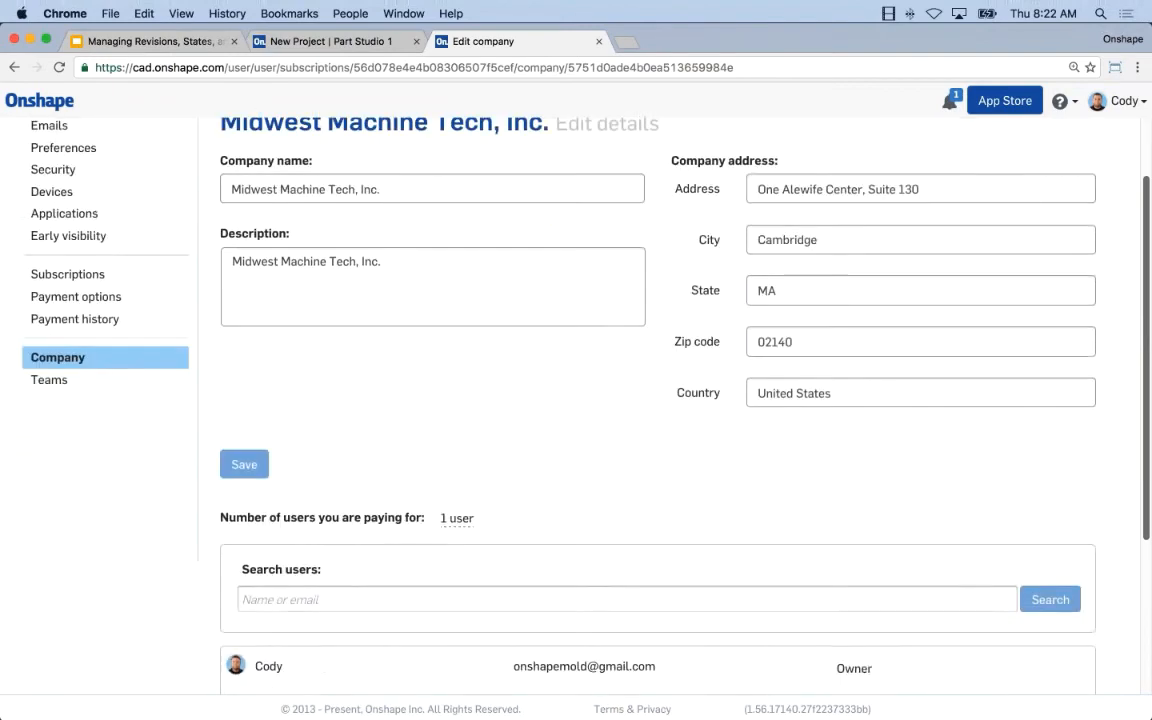